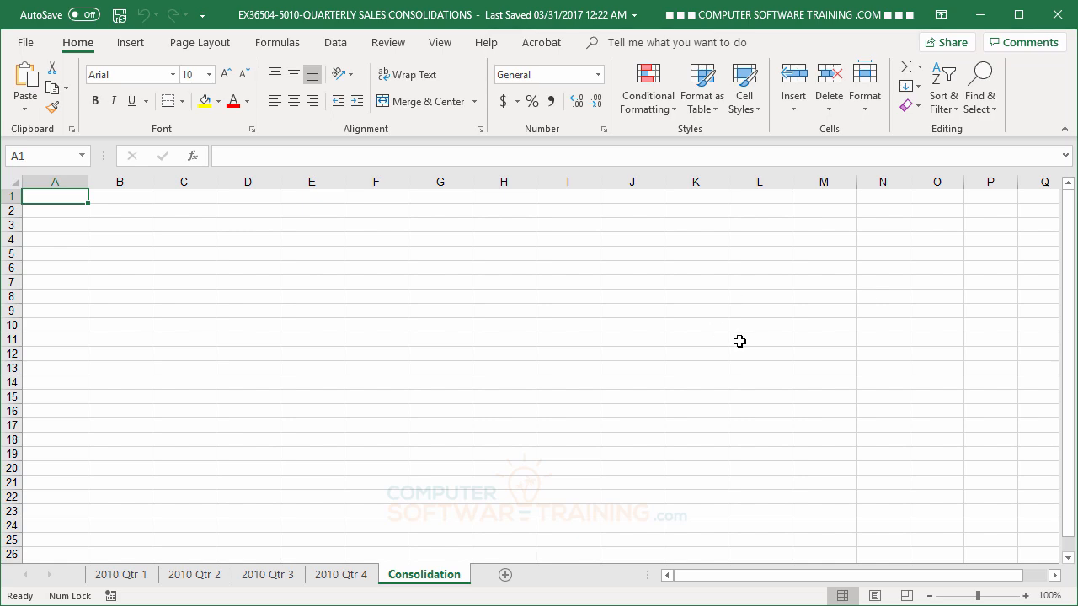
# Page through the 2010 Qtr 1–Qtr 4 sheets and the empty Consolidation sheet, ending on 2010 Qtr 1
pyautogui.click(118, 576)
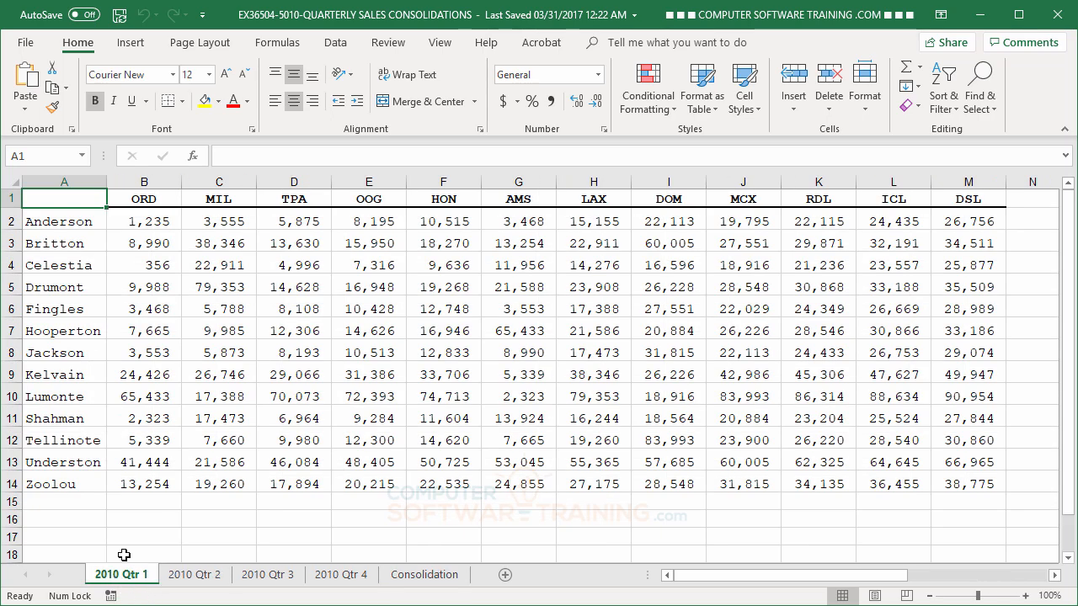
pyautogui.click(208, 581)
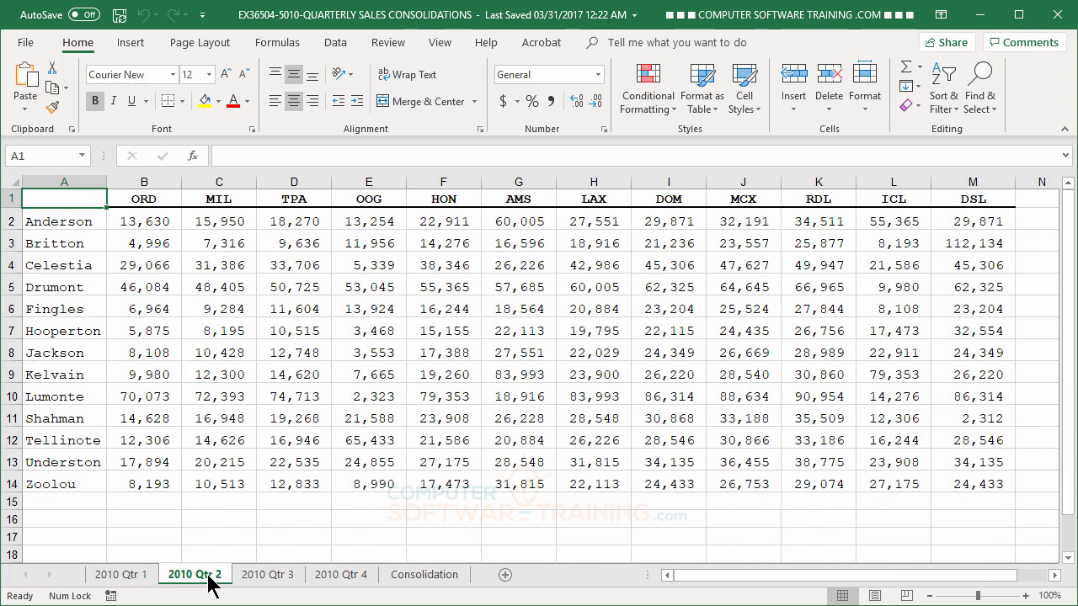
pyautogui.click(266, 579)
pyautogui.click(335, 580)
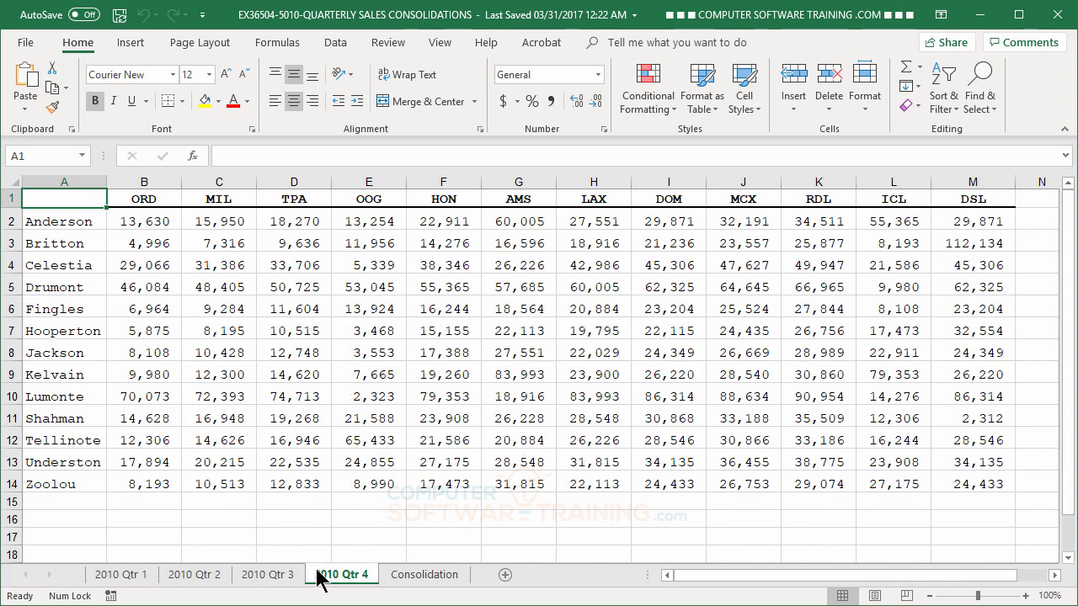
pyautogui.click(283, 580)
pyautogui.click(217, 580)
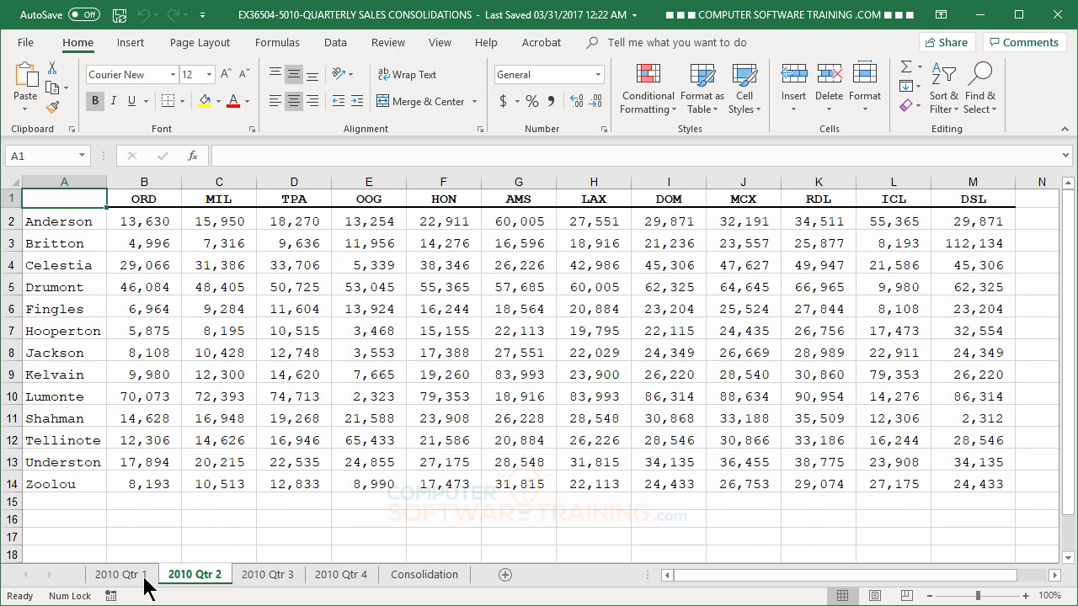
pyautogui.click(137, 580)
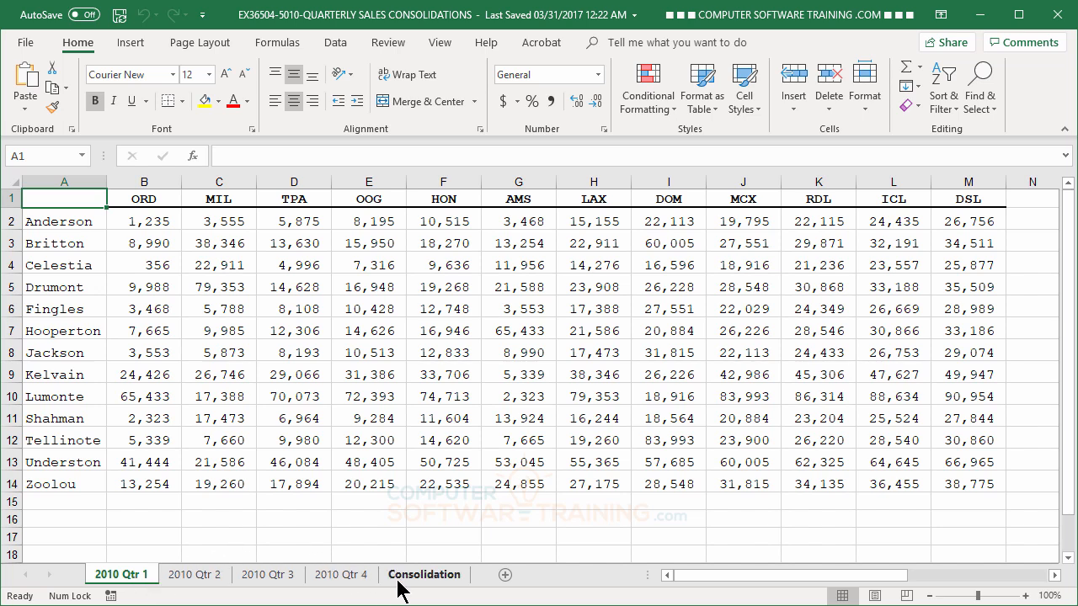
pyautogui.click(426, 576)
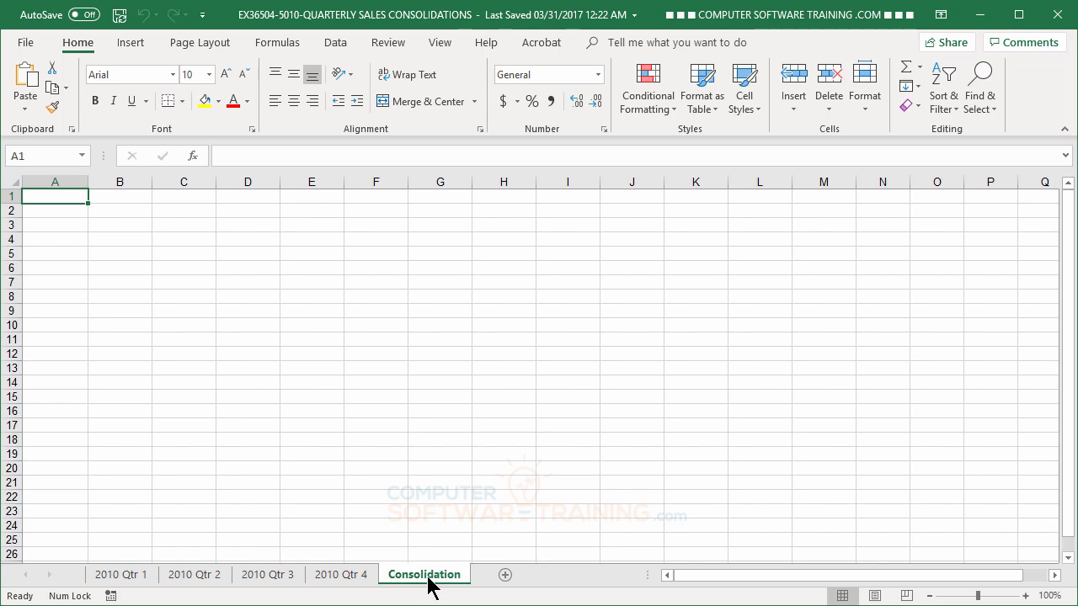
pyautogui.click(135, 577)
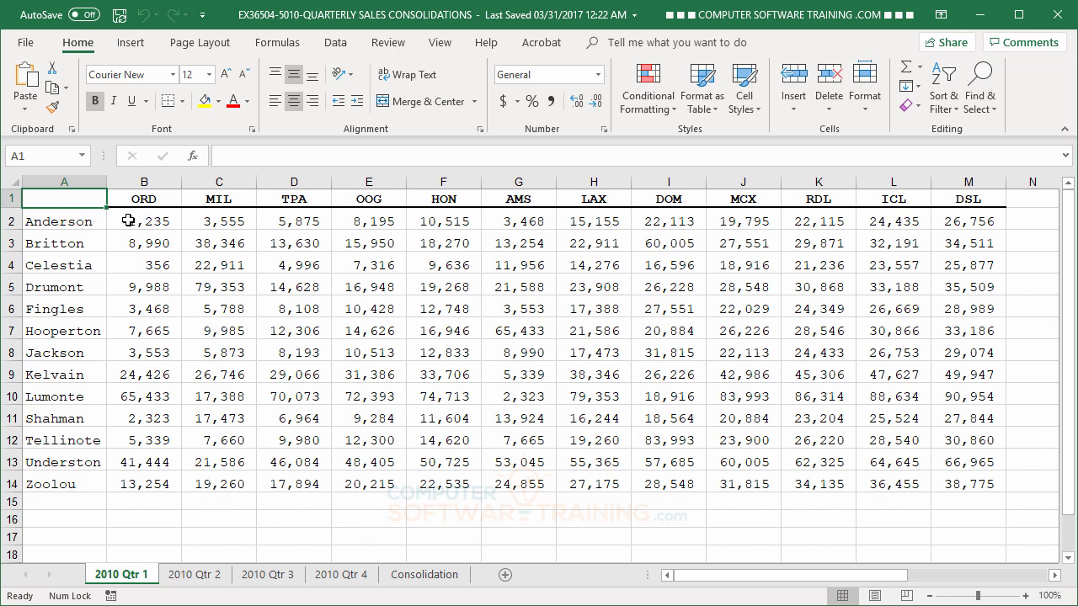
# Check Anderson's ORD value in cell B2 on the 2010 Qtr 1, Qtr 2 and Qtr 3 sheets
pyautogui.click(155, 222)
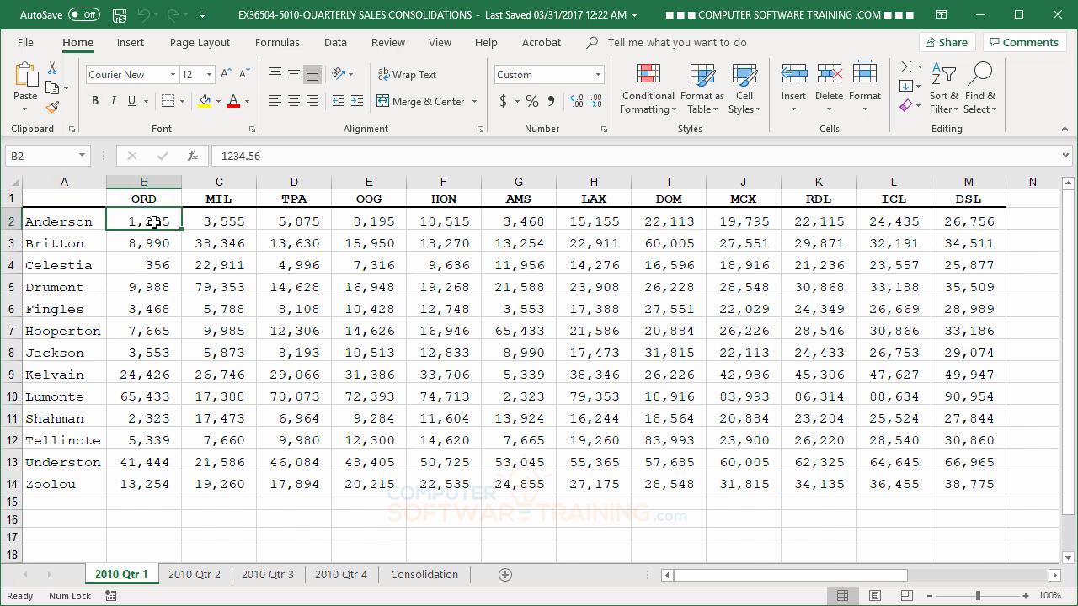
pyautogui.click(200, 576)
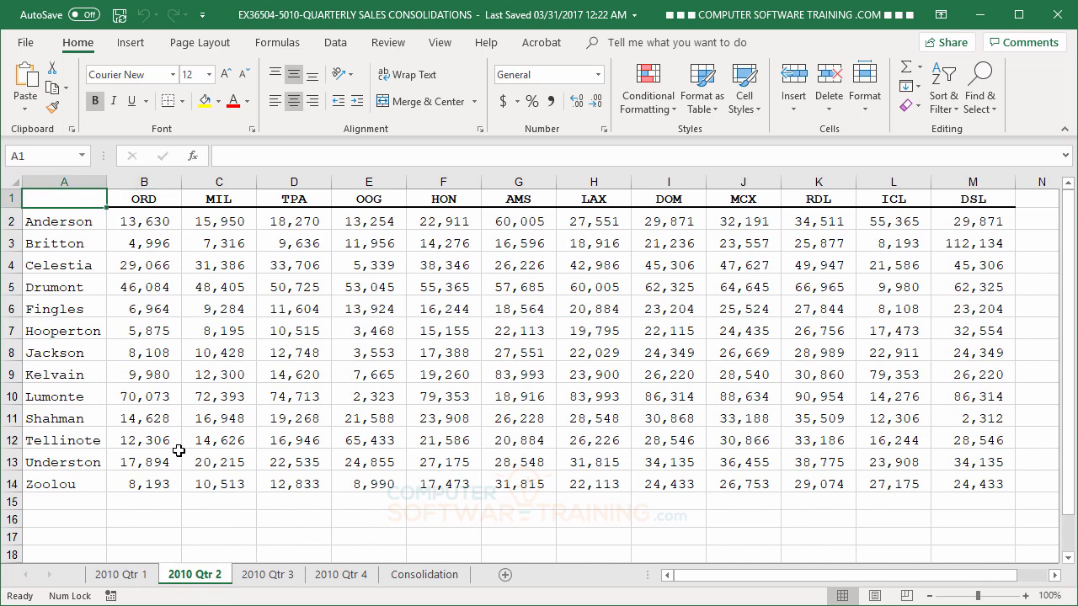
pyautogui.click(138, 223)
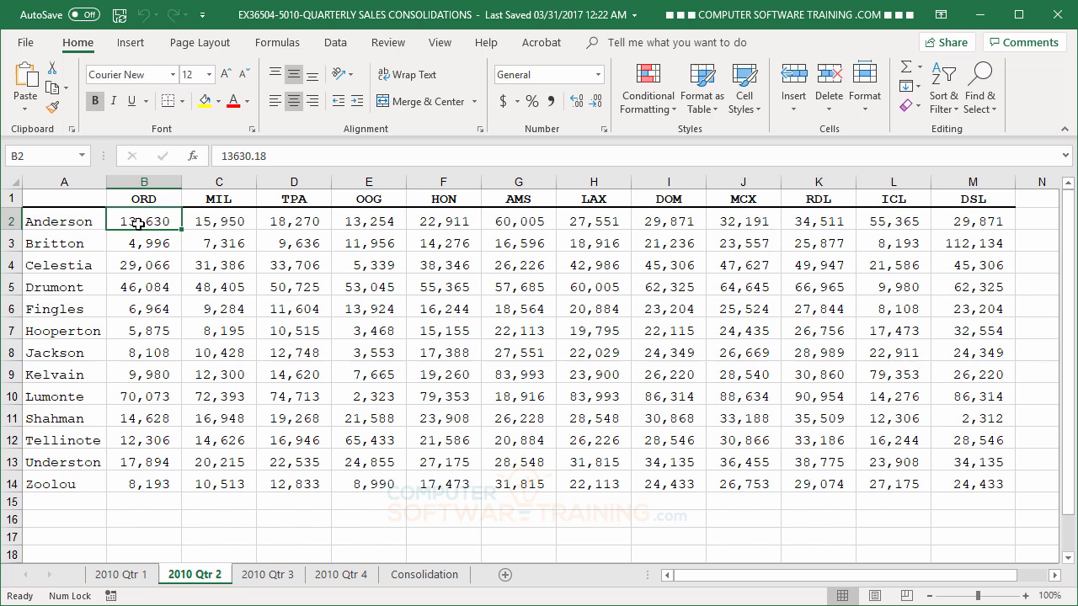
pyautogui.click(268, 578)
pyautogui.click(140, 199)
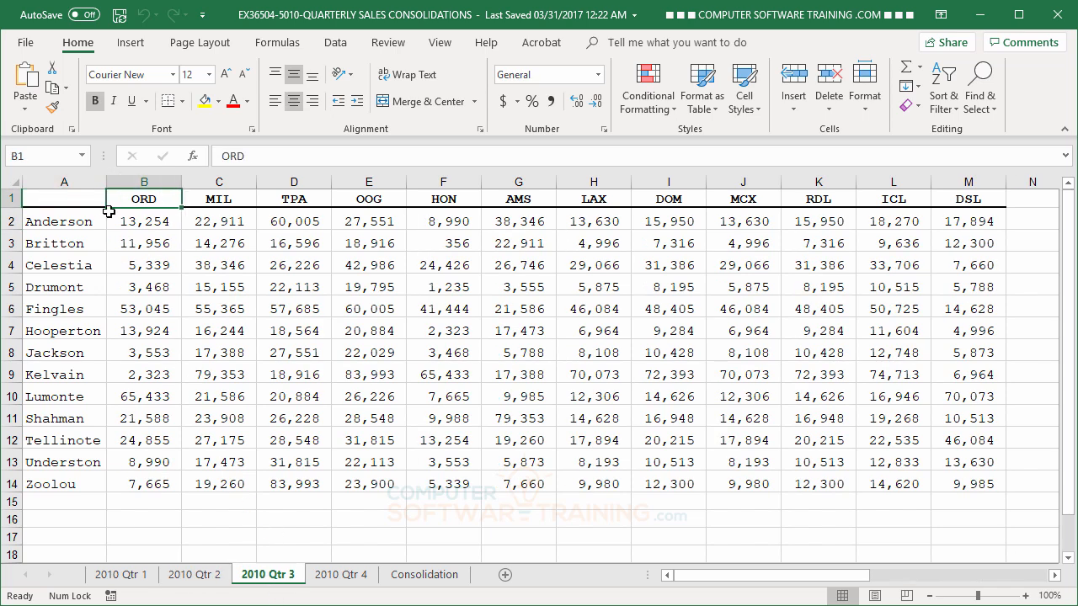
pyautogui.click(85, 219)
pyautogui.click(135, 221)
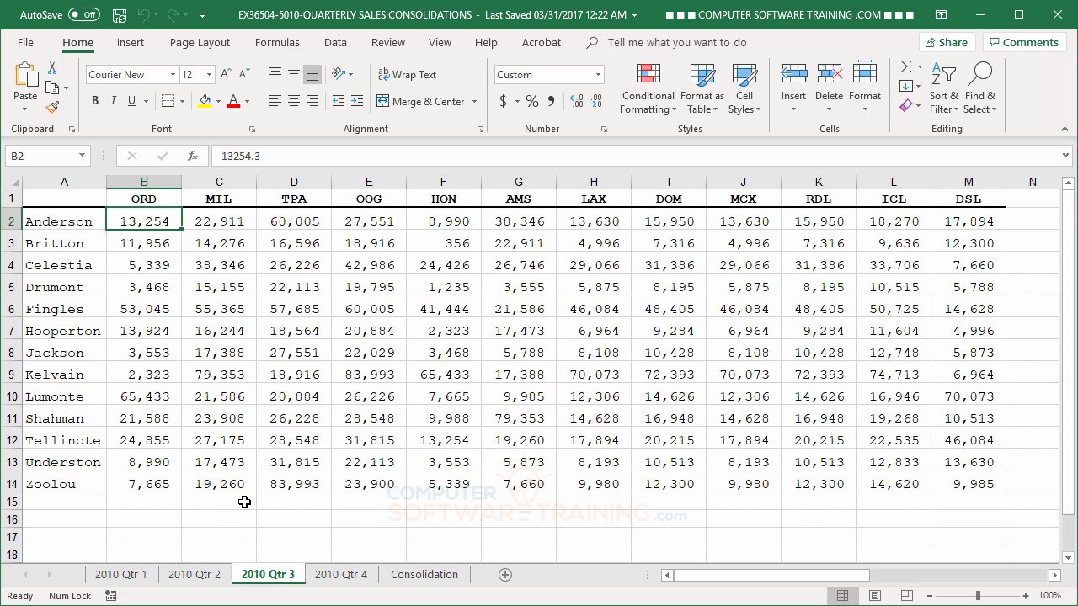
# Check Anderson's ORD value on 2010 Qtr 4, then select B2 on the empty Consolidation sheet
pyautogui.click(341, 576)
pyautogui.click(148, 200)
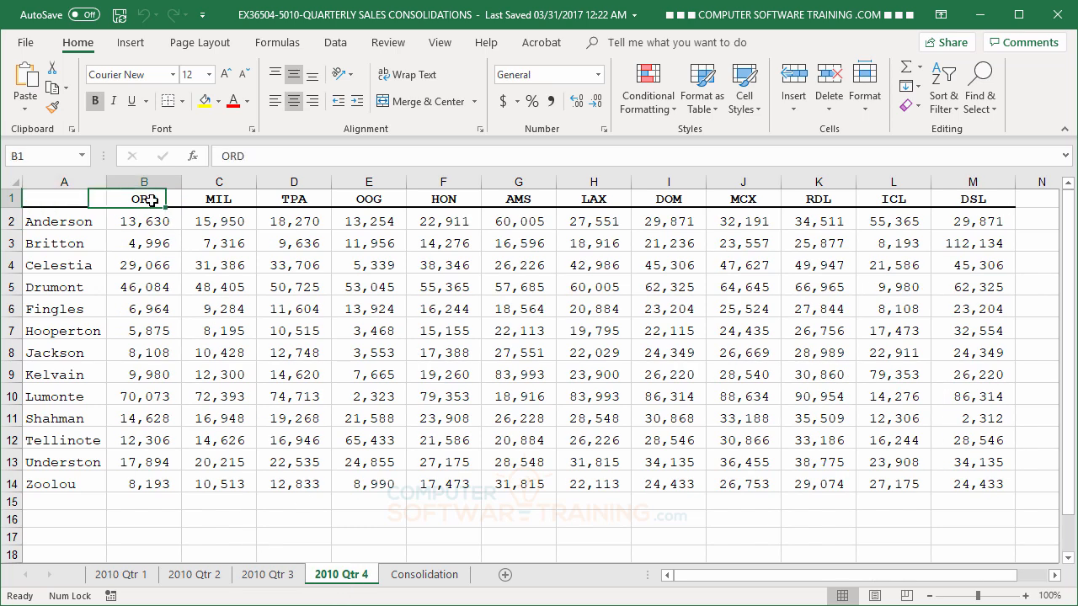
pyautogui.click(94, 220)
pyautogui.click(145, 221)
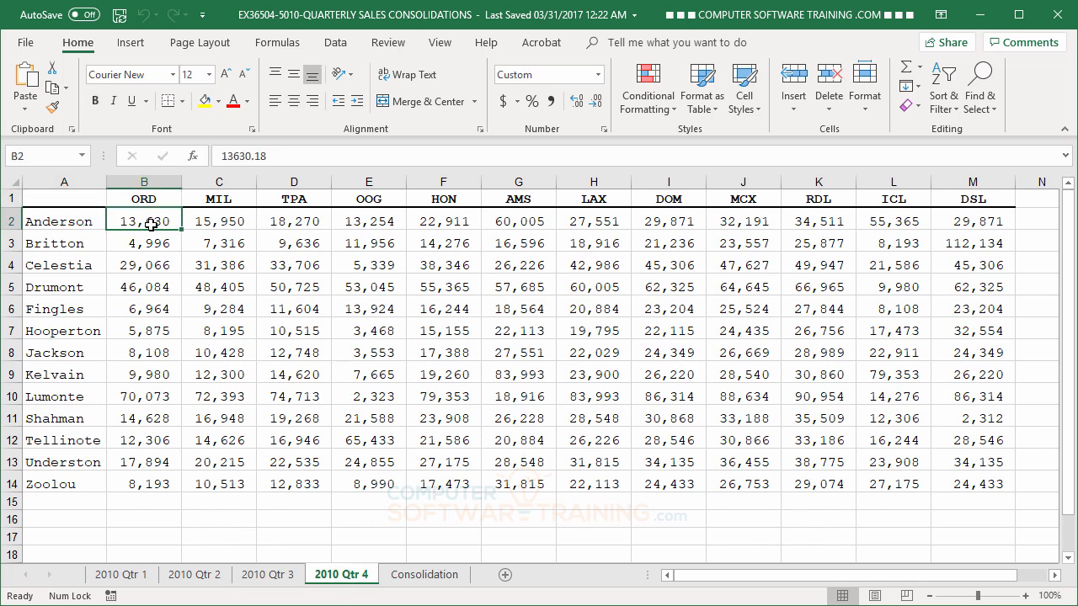
pyautogui.click(416, 575)
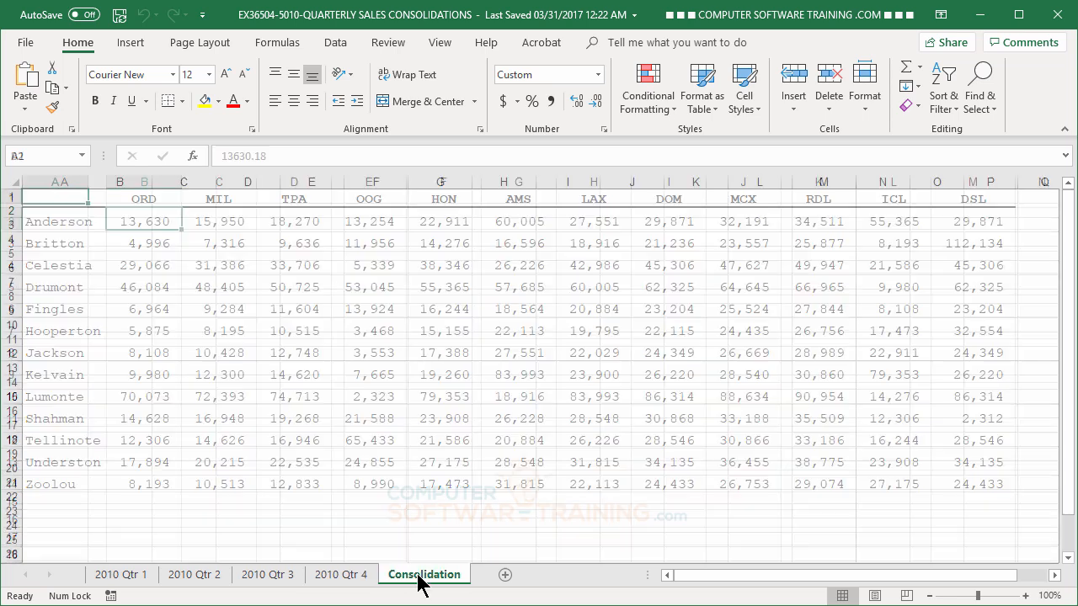
pyautogui.click(122, 214)
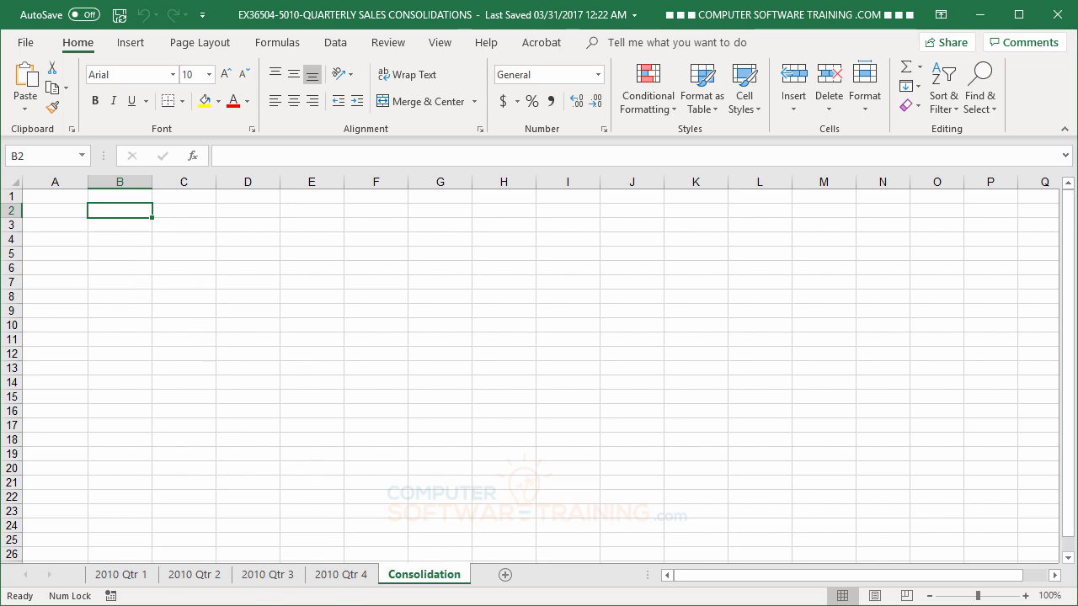
# Switch to the 2010 Qtr 1 sheet, whose first ORD figure is 1234.56
pyautogui.click(126, 578)
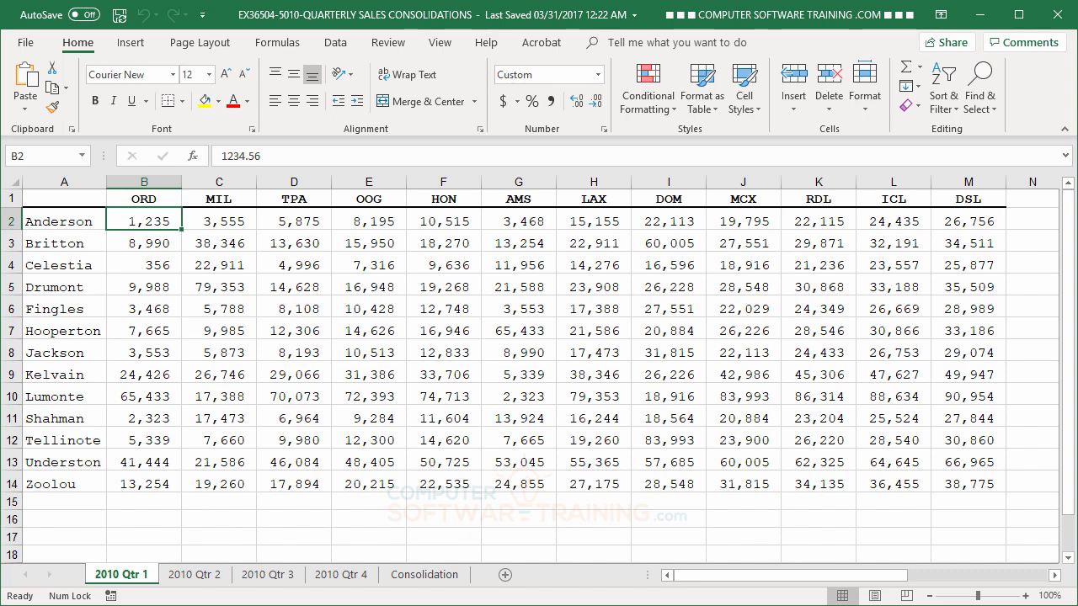
# Flip through the 2010 Qtr 2, Qtr 3 and Qtr 4 sheets, finishing on Consolidation
pyautogui.click(177, 581)
pyautogui.click(269, 581)
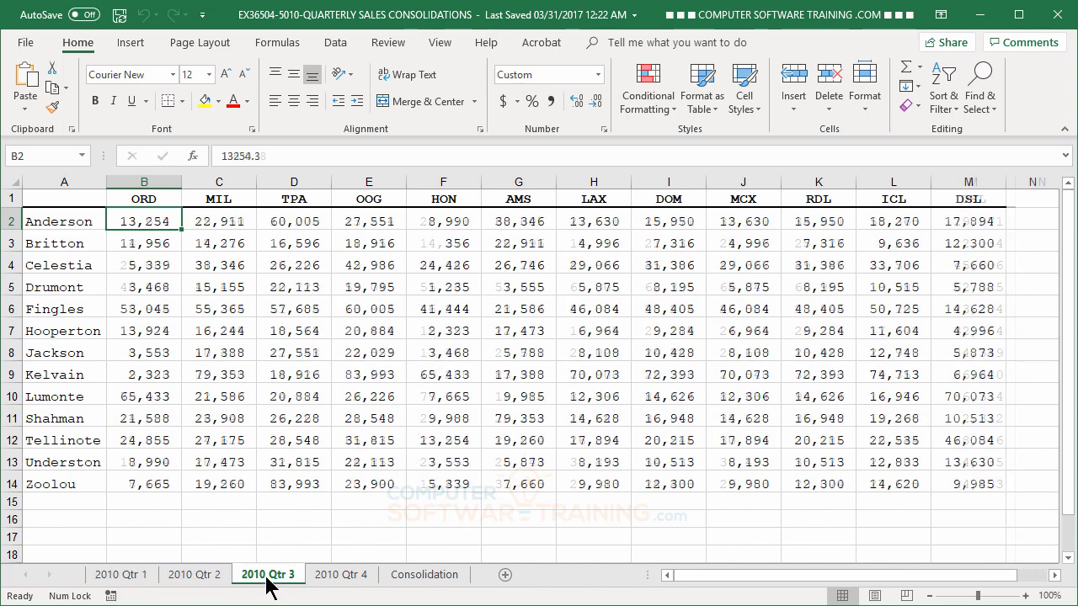
pyautogui.click(327, 581)
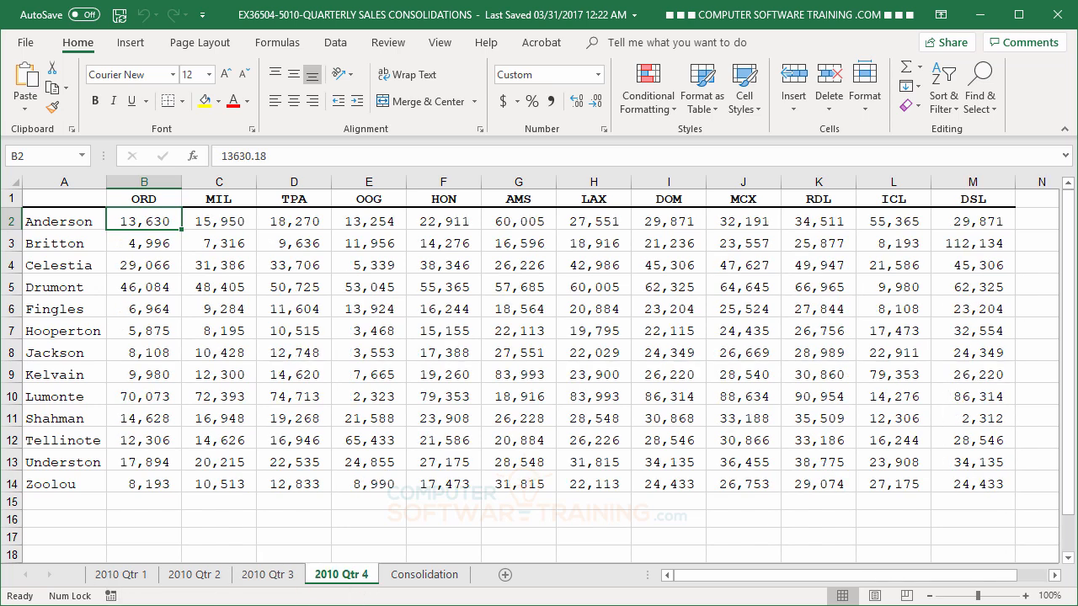
pyautogui.click(426, 580)
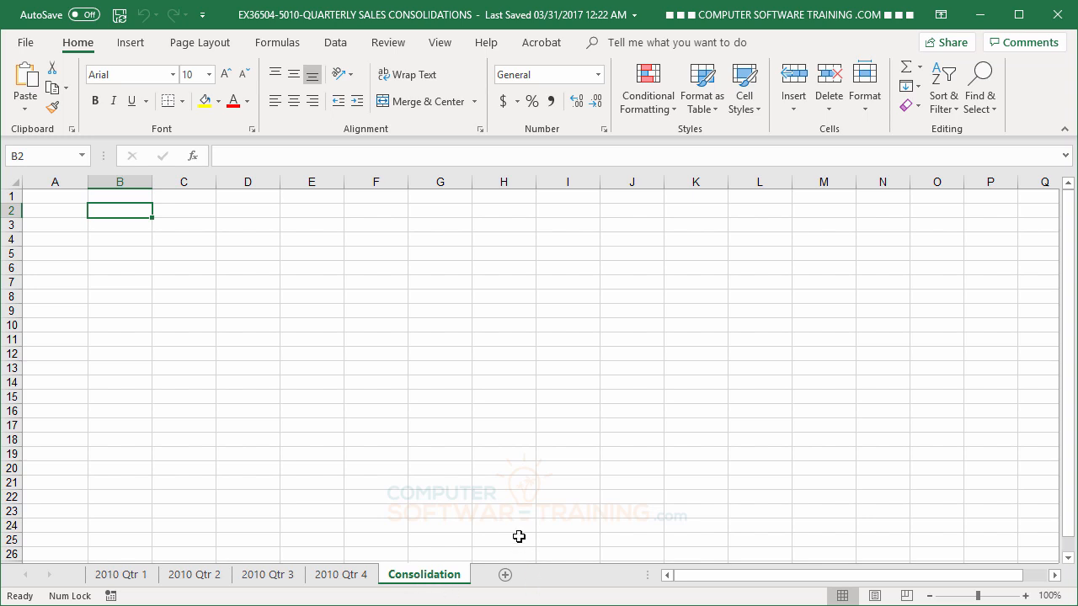
# Select cell A1 on the Consolidation sheet as the destination and show the Data ribbon
pyautogui.click(46, 195)
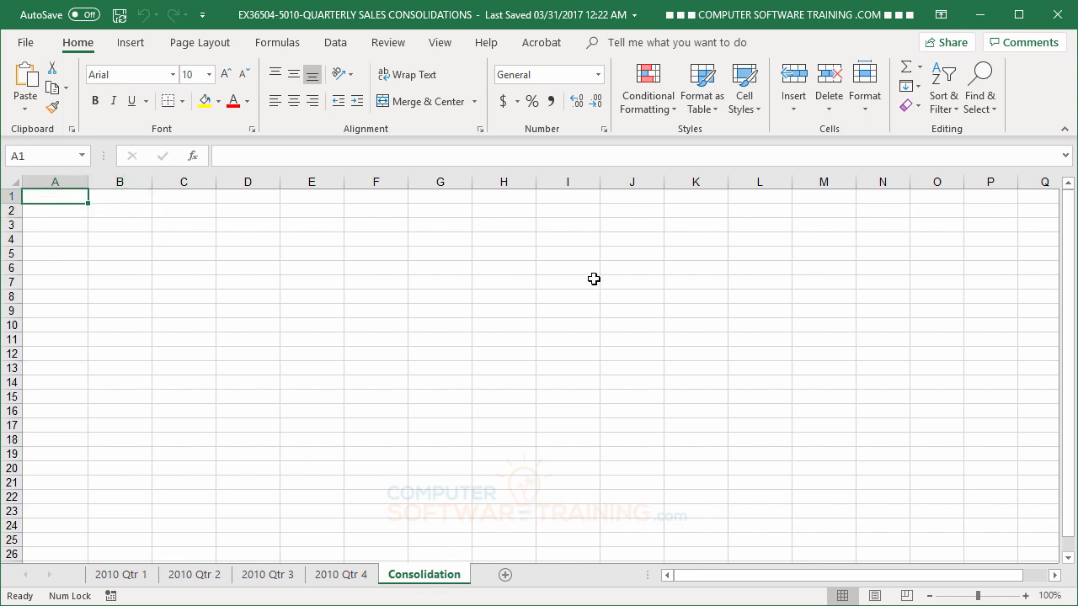
pyautogui.click(336, 42)
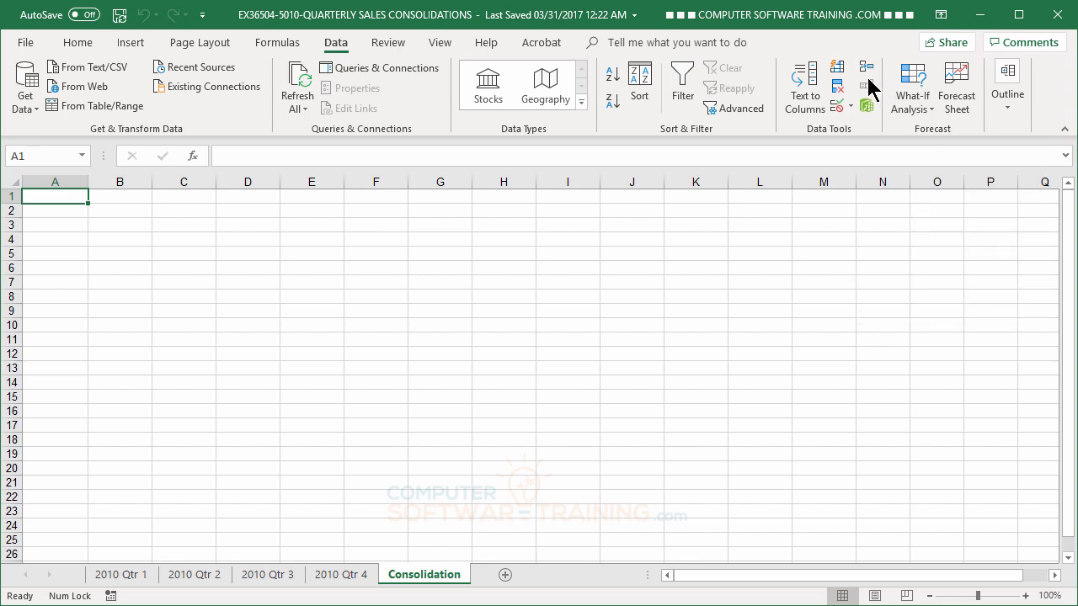
# Bring up the Consolidate dialog, move it aside, and keep Sum as the function
pyautogui.click(865, 69)
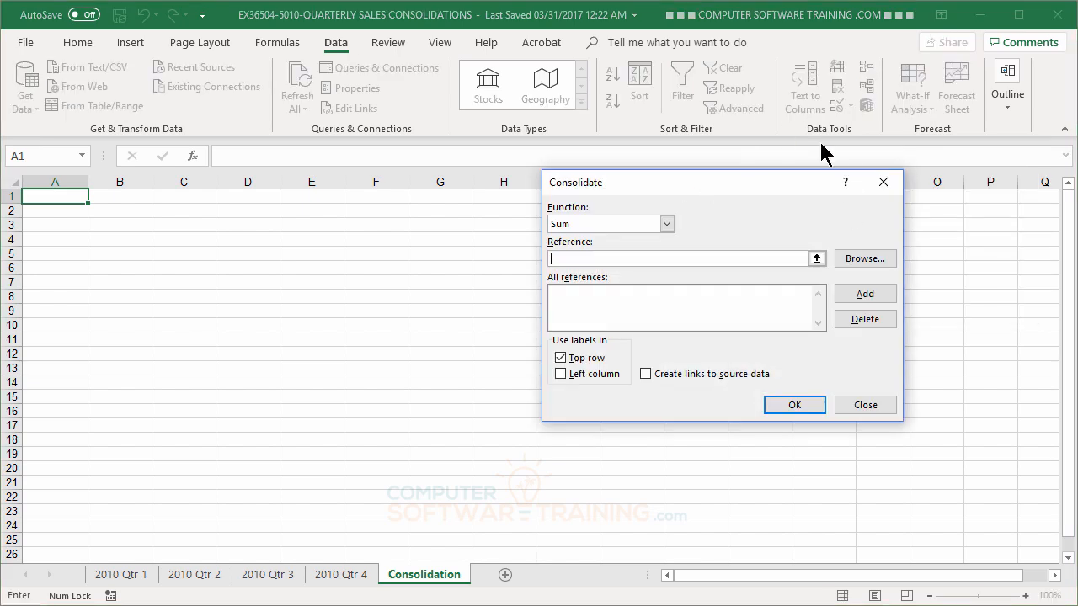
pyautogui.moveTo(759, 183); pyautogui.dragTo(795, 221)
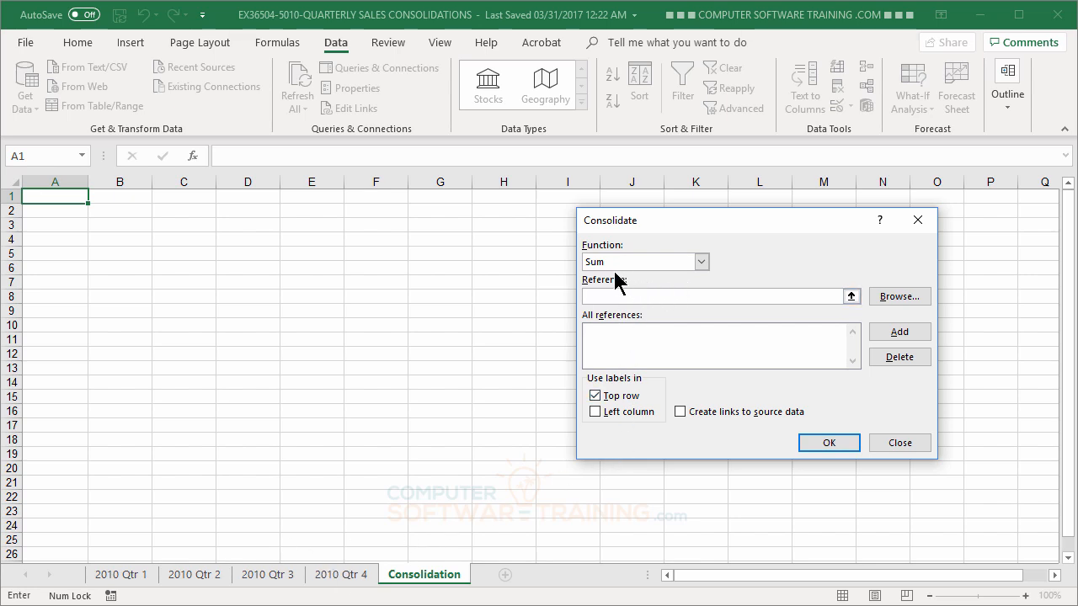
pyautogui.click(702, 265)
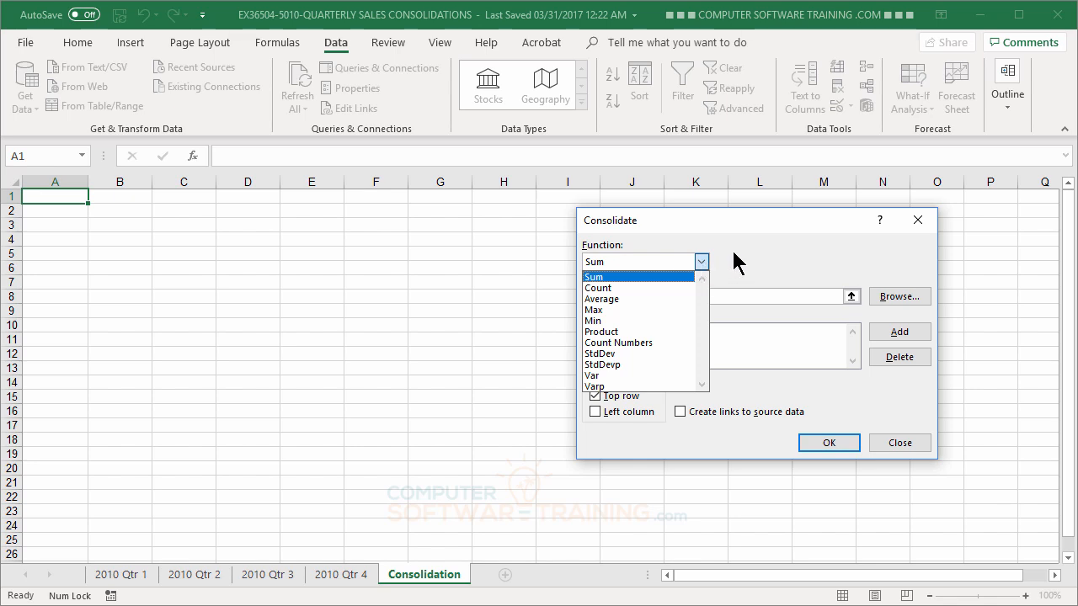
pyautogui.click(733, 253)
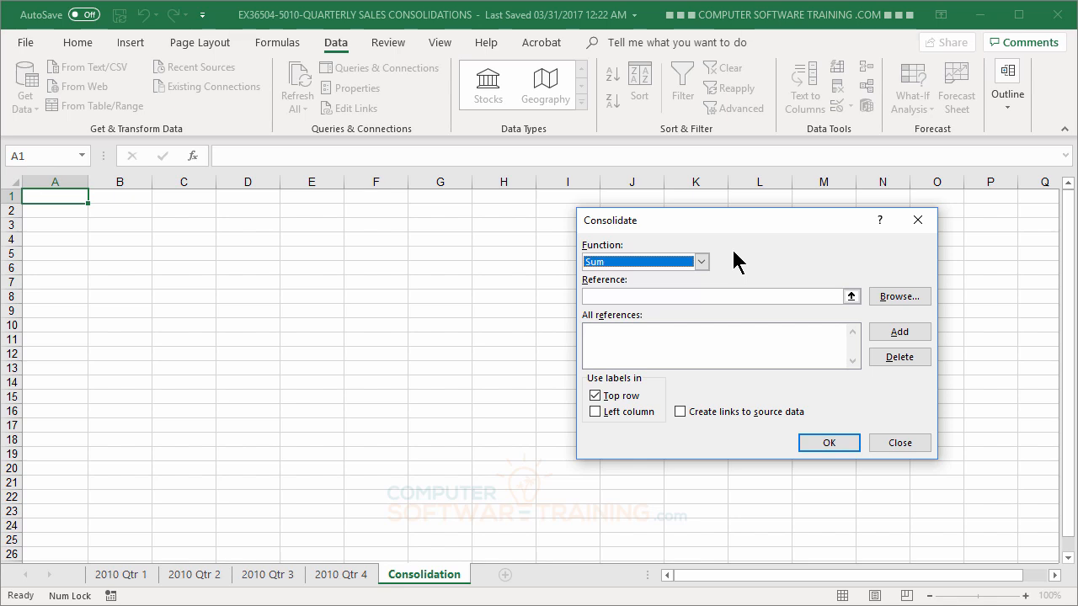
# Add '2010 Qtr 1'!$A$1:$M$14 as the first consolidation source reference
pyautogui.click(647, 296)
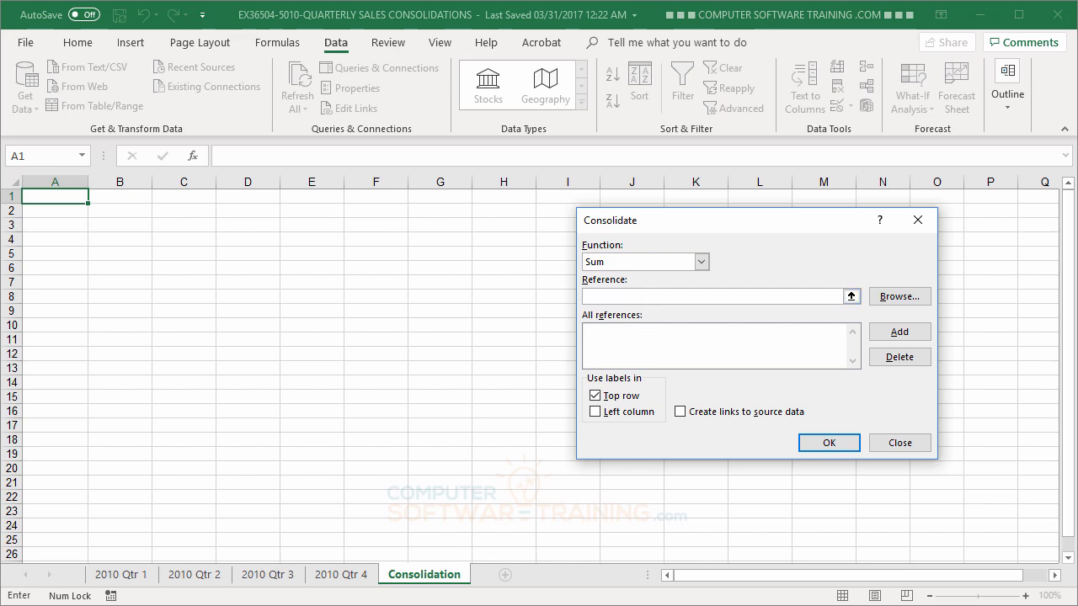
pyautogui.click(123, 575)
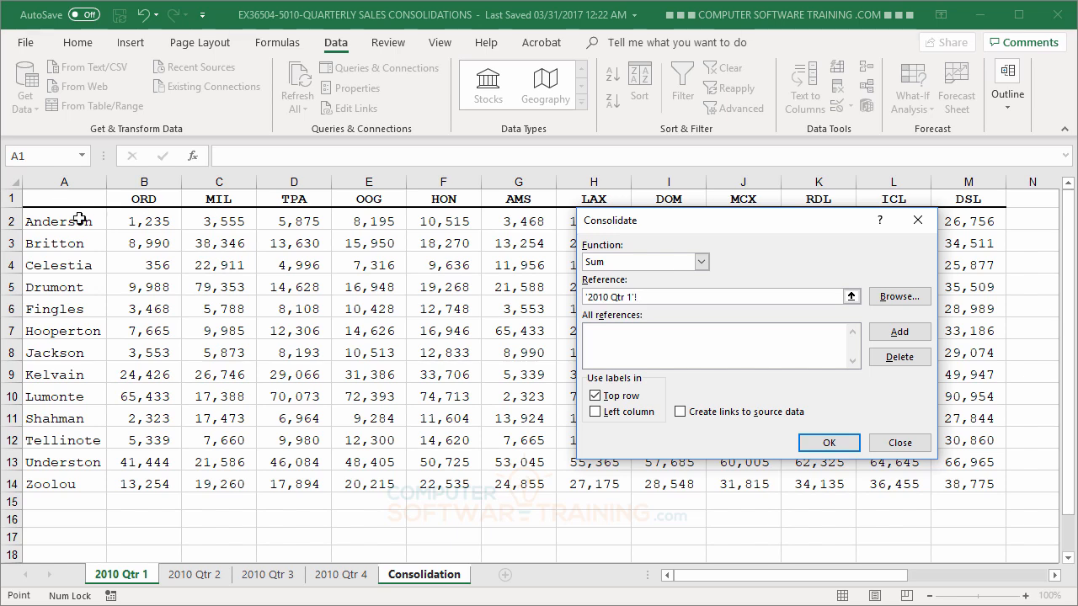
pyautogui.click(50, 199)
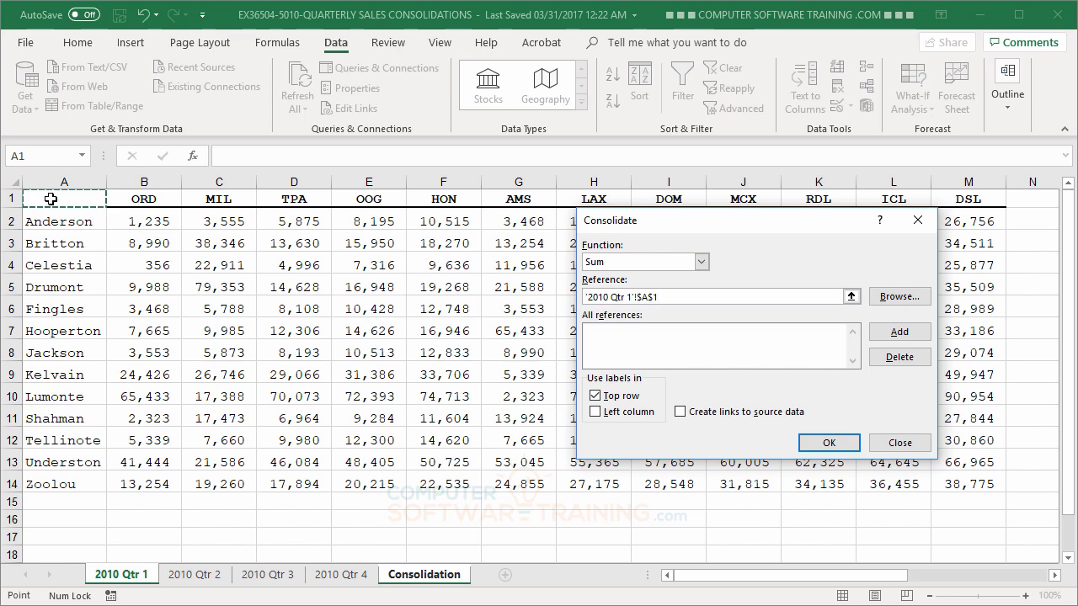
pyautogui.moveTo(50, 199); pyautogui.dragTo(972, 481)
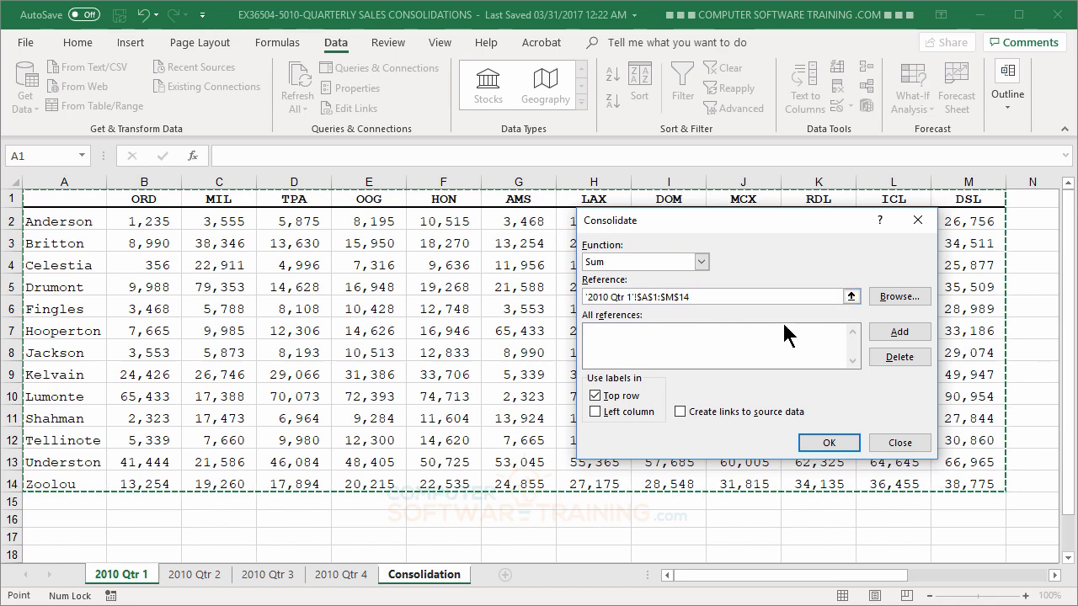
pyautogui.click(896, 334)
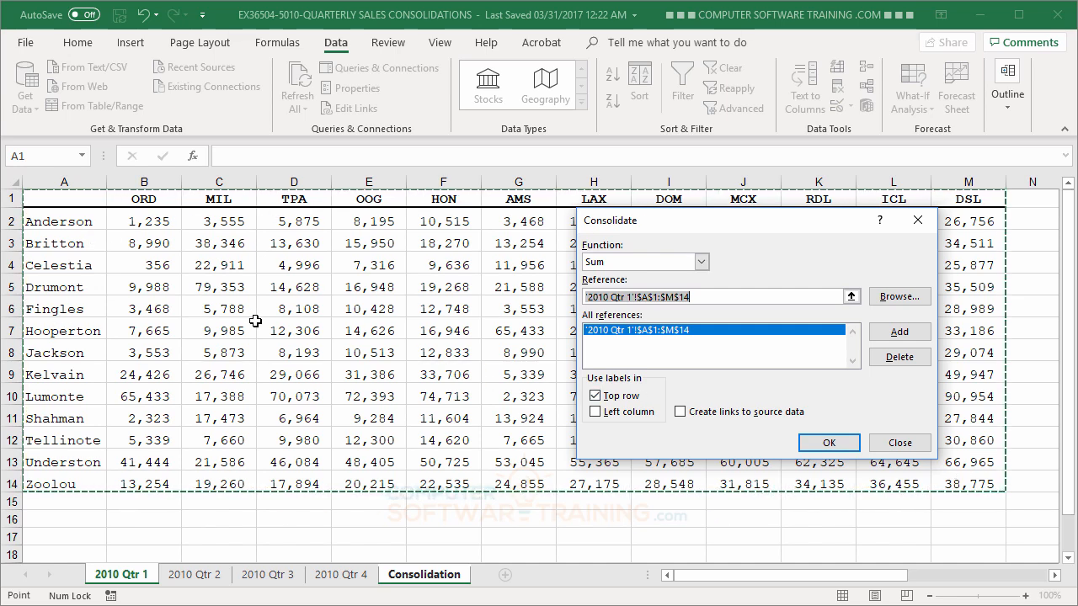
# Add the $A$1:$M$14 ranges of 2010 Qtr 2, Qtr 3 and Qtr 4 to the references
pyautogui.click(197, 576)
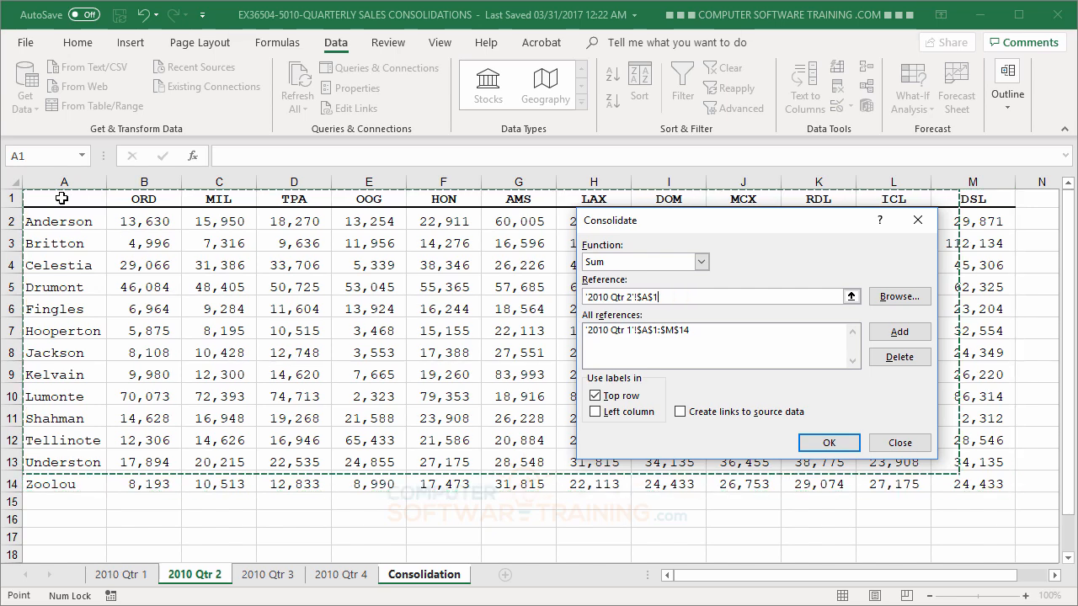
pyautogui.moveTo(72, 199); pyautogui.dragTo(973, 482)
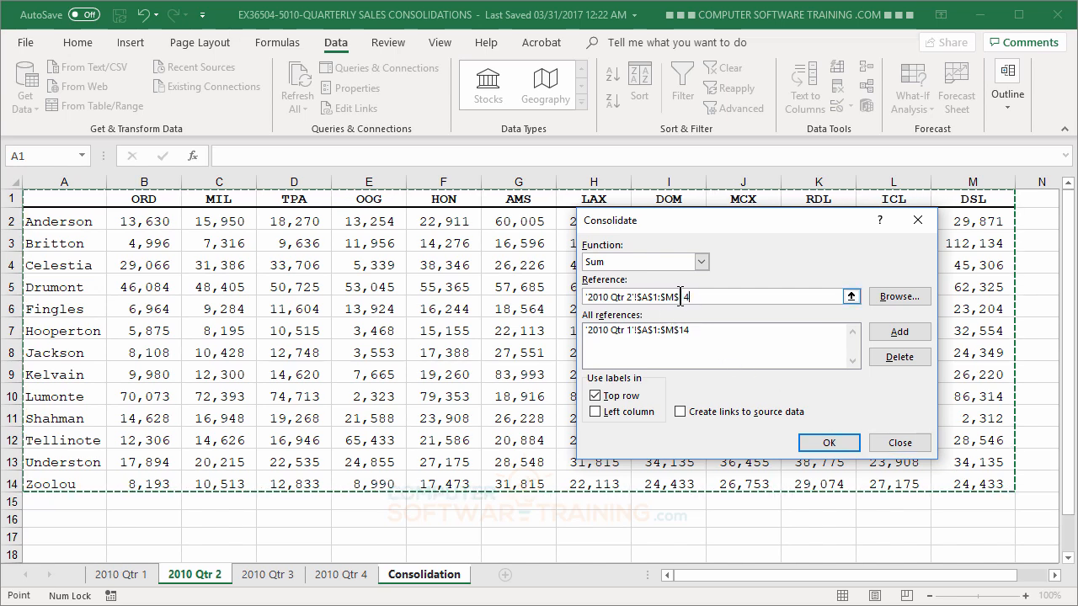
pyautogui.click(899, 332)
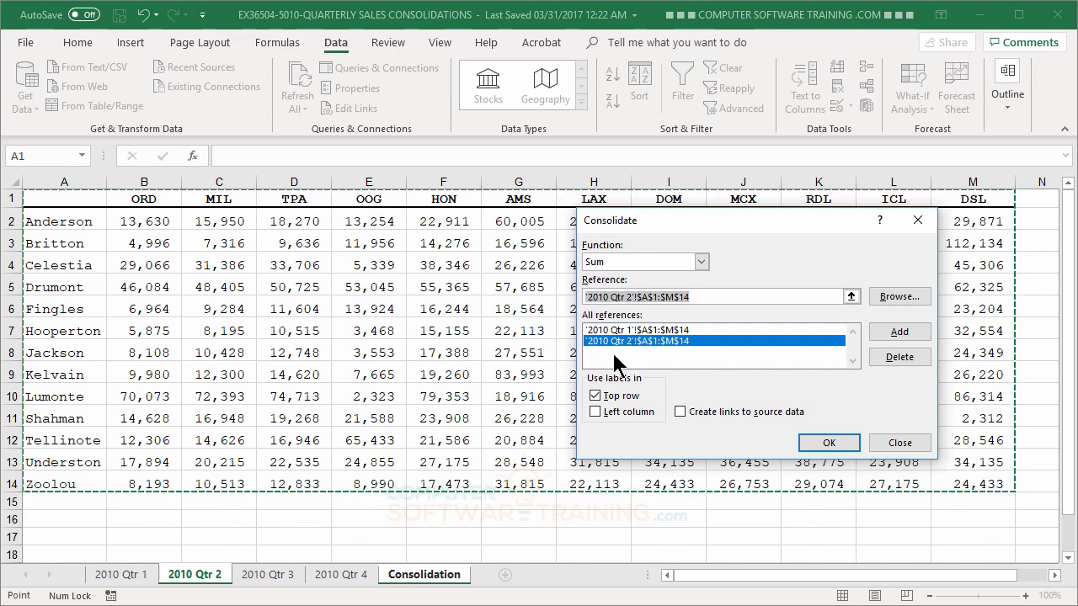
pyautogui.click(267, 578)
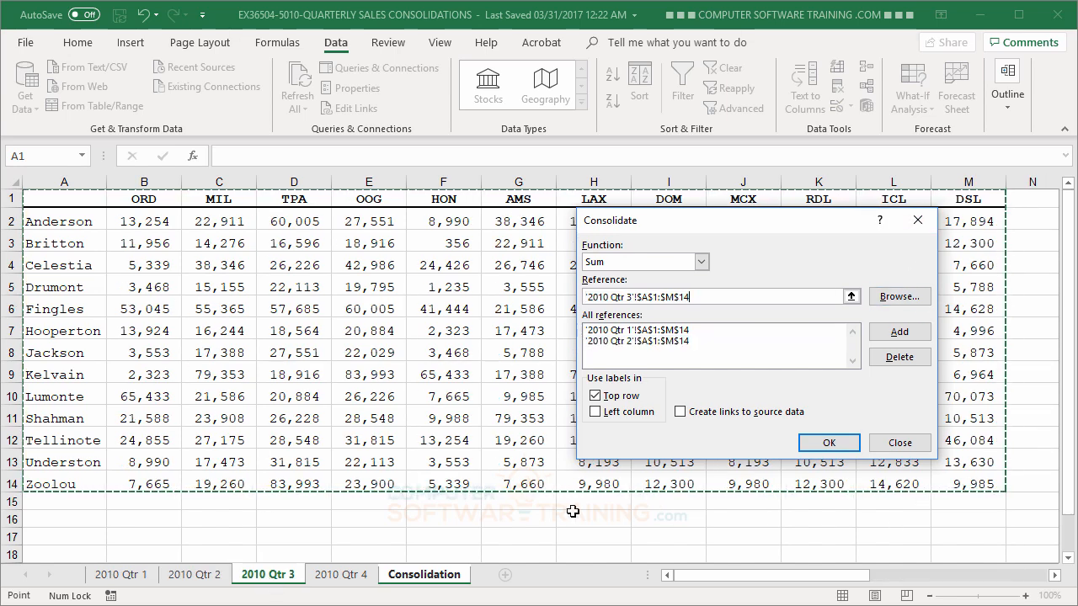
pyautogui.click(897, 330)
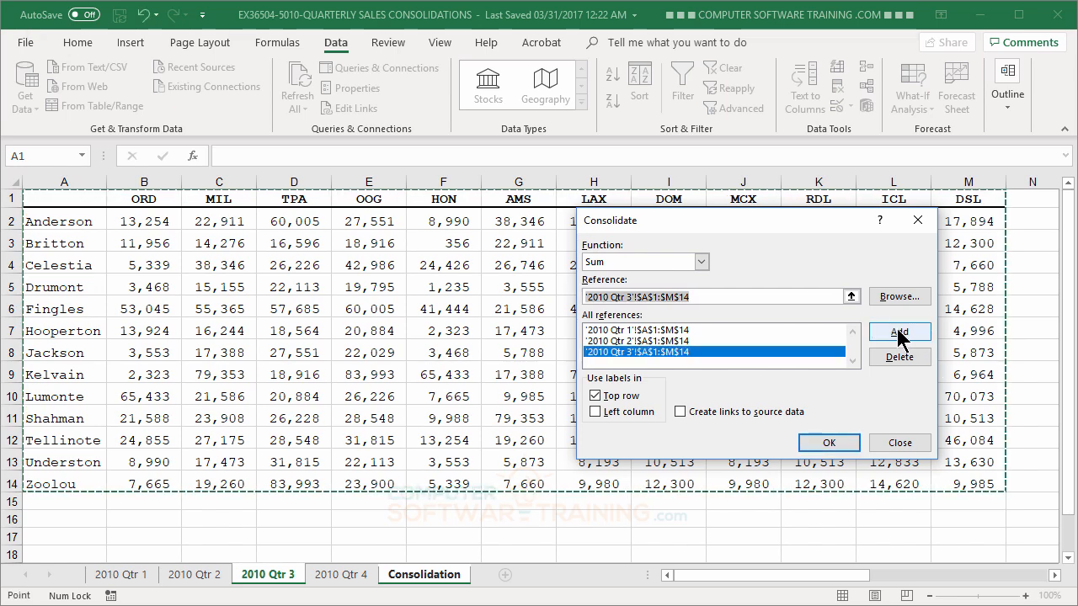
pyautogui.click(341, 576)
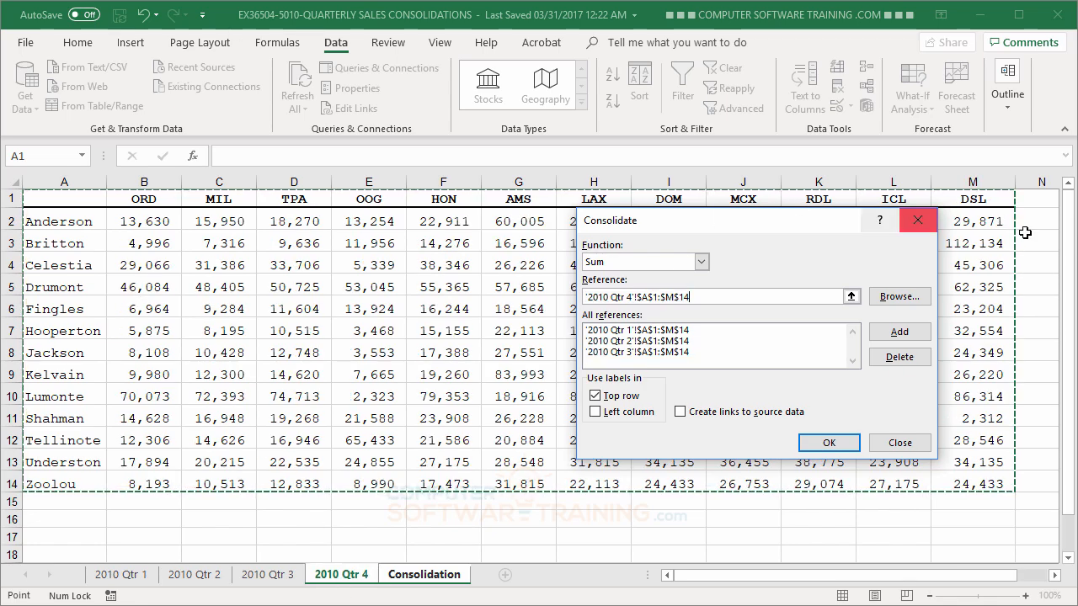
pyautogui.click(900, 331)
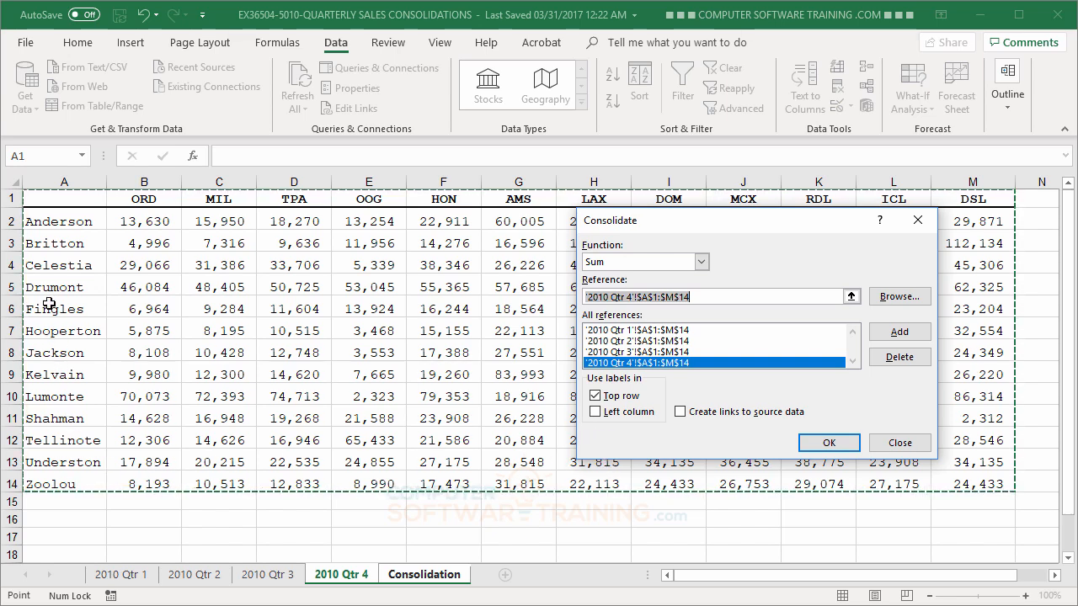
# Enable Left column labels alongside Top row and run the Sum consolidation into A1
pyautogui.click(595, 412)
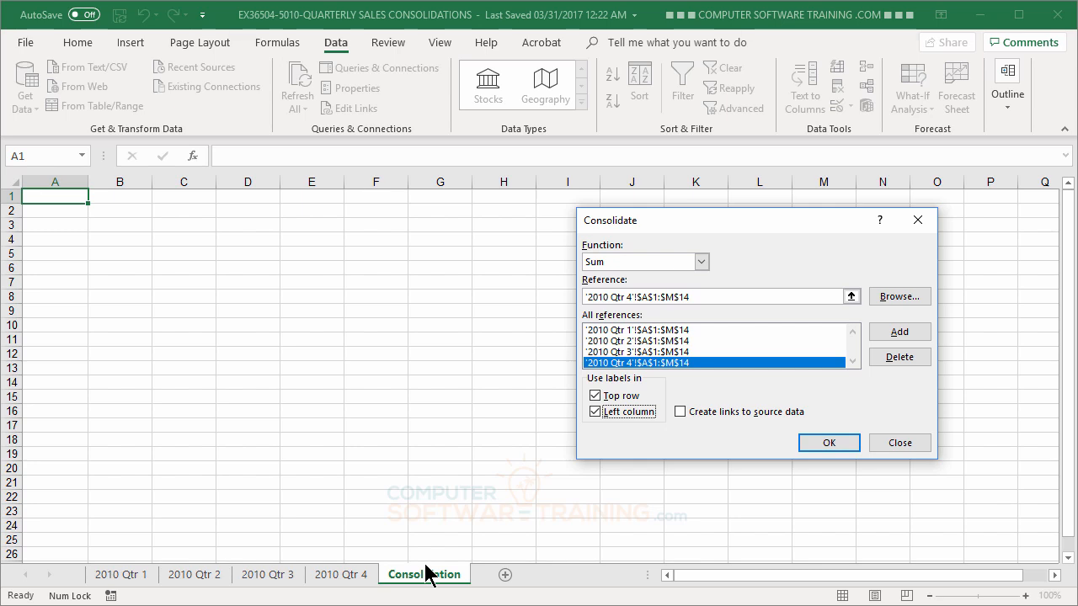
pyautogui.click(829, 443)
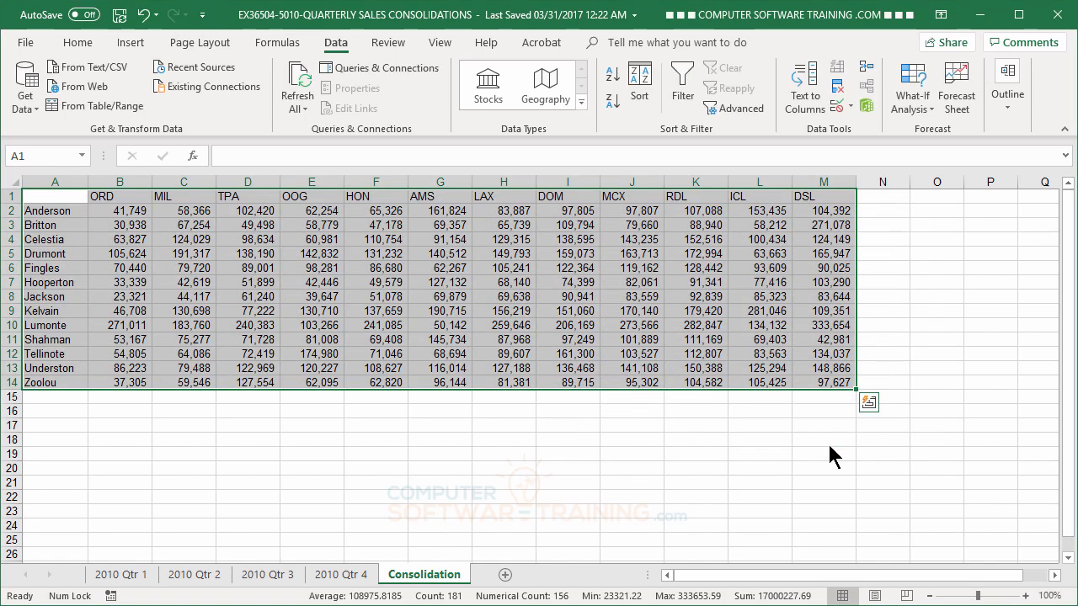
# Compare the consolidated totals against the 2010 Qtr 4 sheet, switching between the two sheets
pyautogui.click(682, 471)
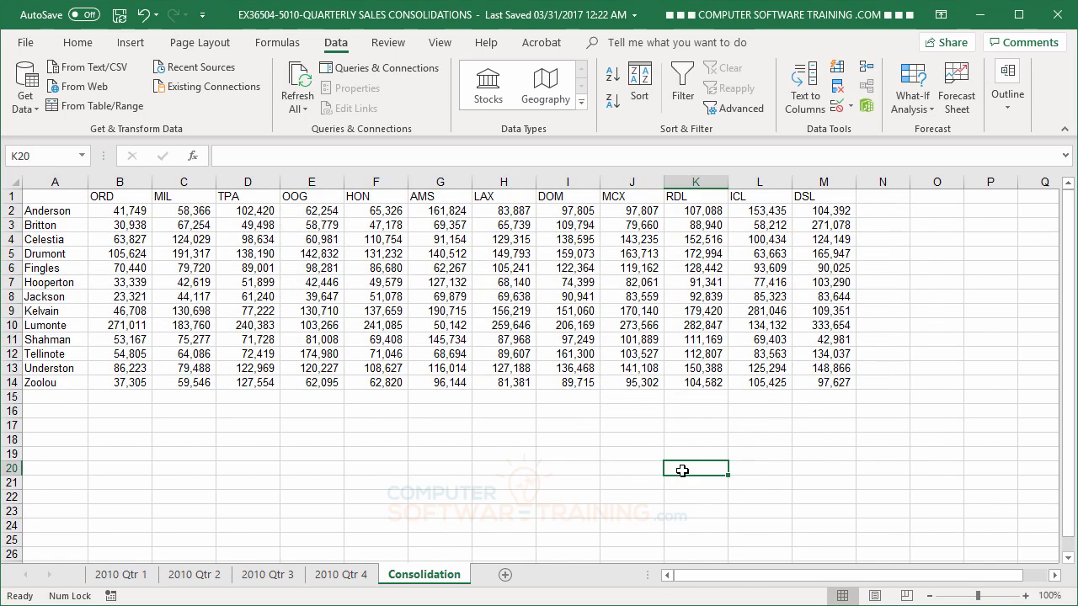
pyautogui.click(339, 579)
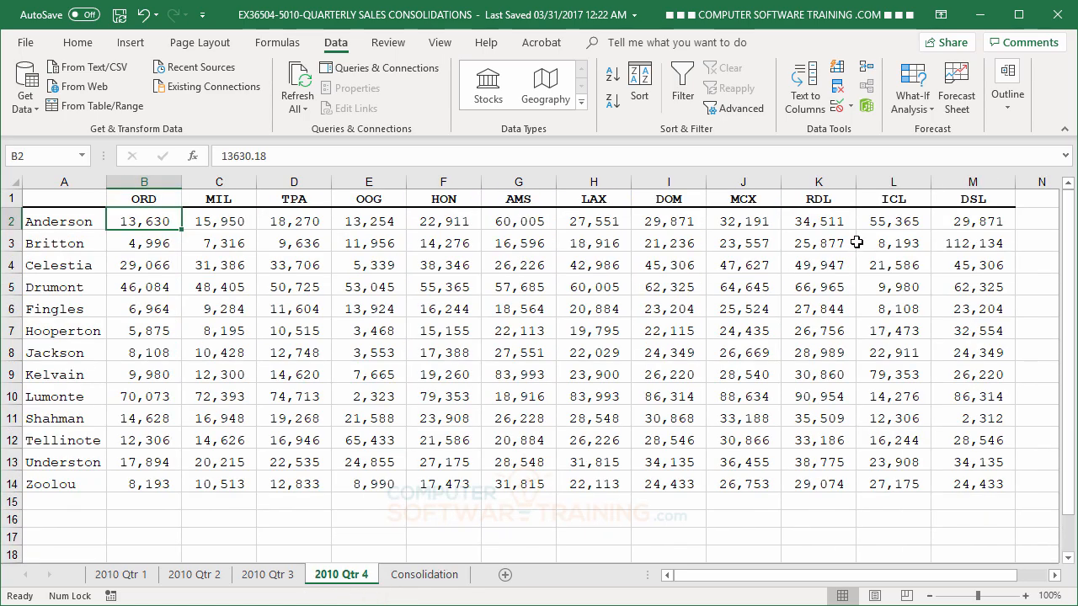
pyautogui.click(434, 574)
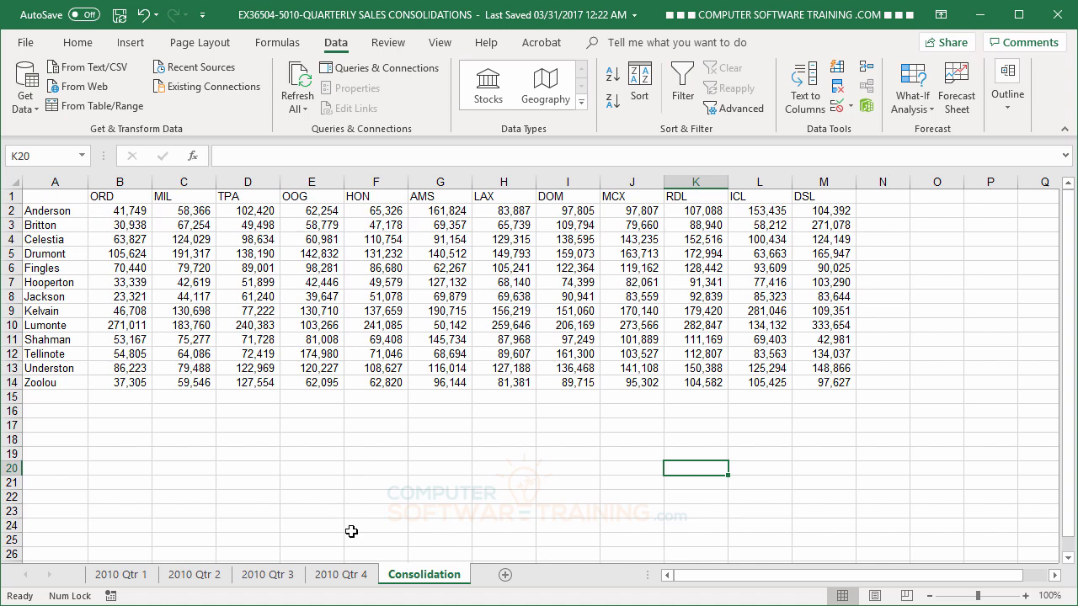
pyautogui.click(346, 578)
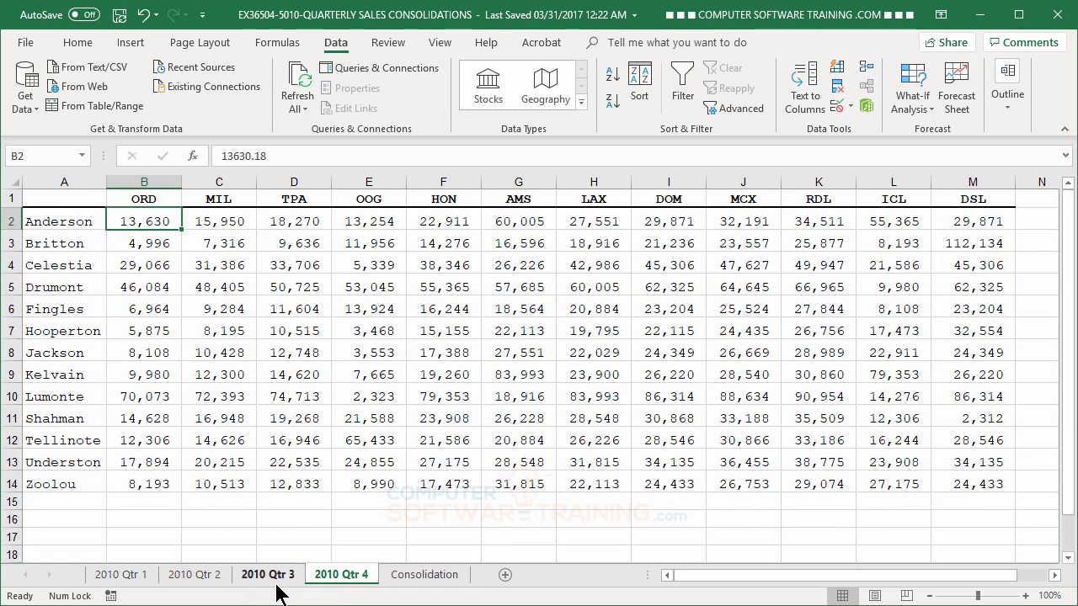
pyautogui.click(426, 576)
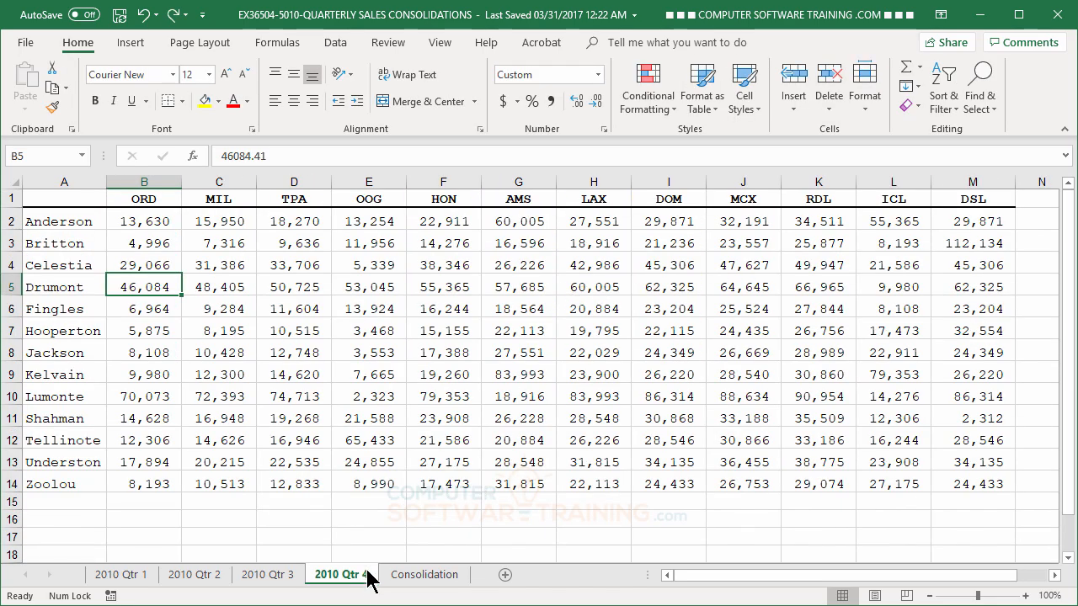
# Format-paint the whole 2010 Qtr 4 sheet onto the Consolidation sheet and autofit its columns
pyautogui.click(8, 183)
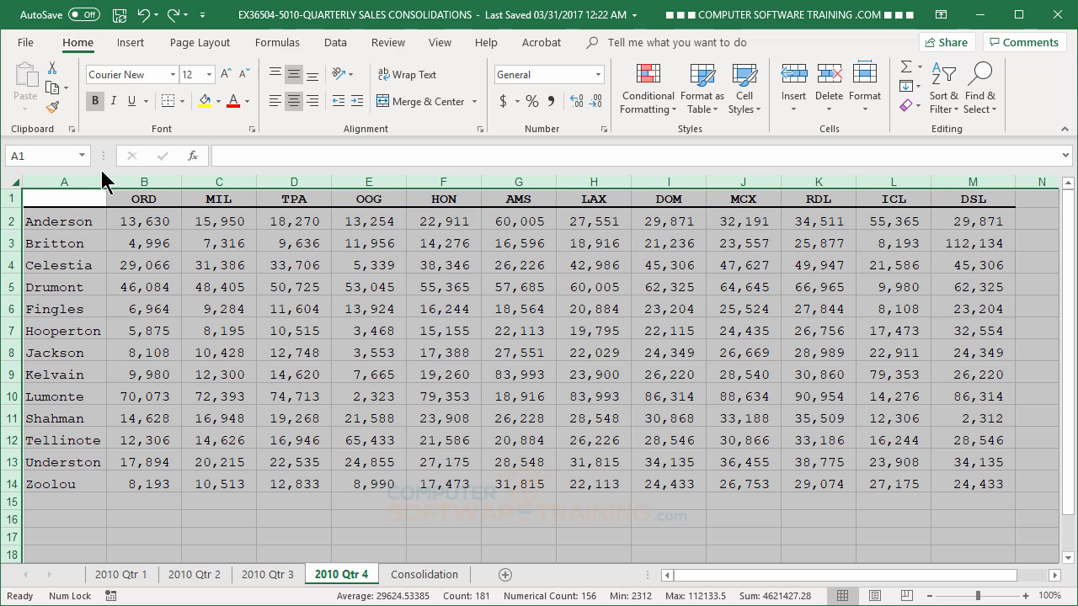
pyautogui.click(52, 107)
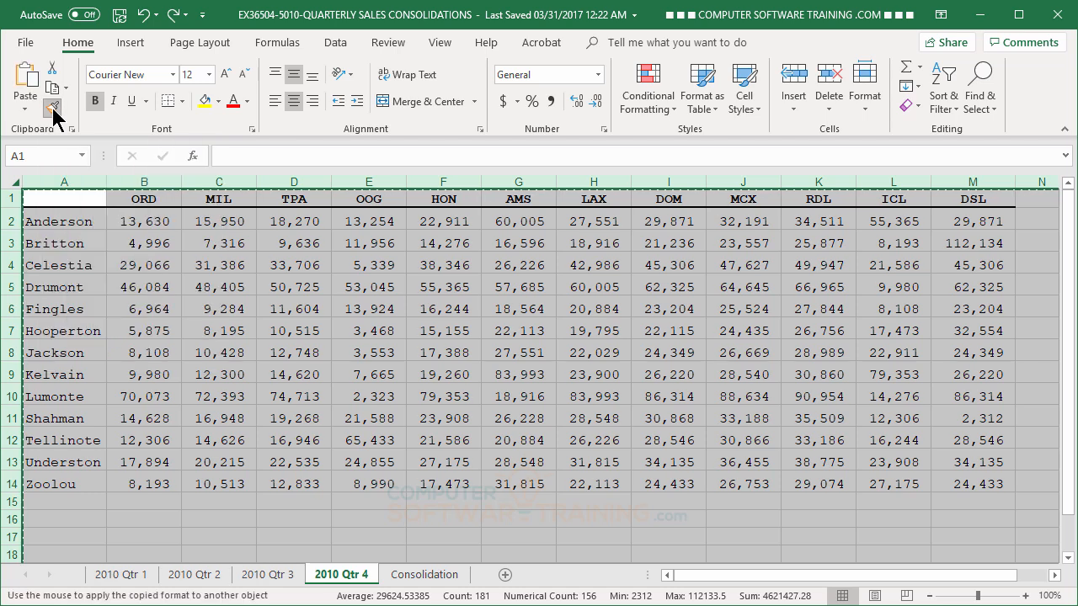
pyautogui.click(432, 574)
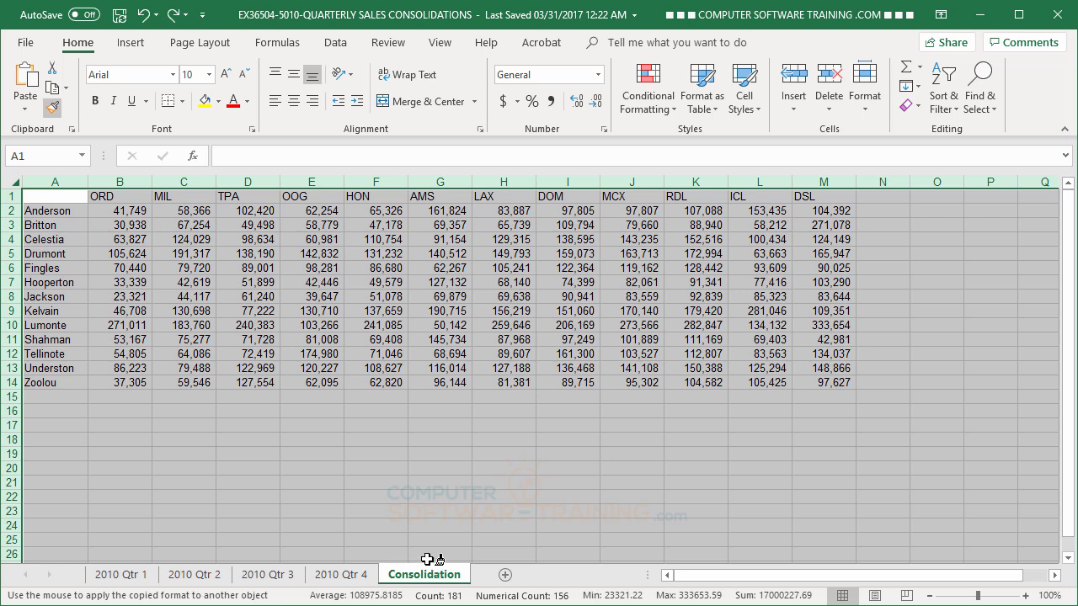
pyautogui.click(14, 183)
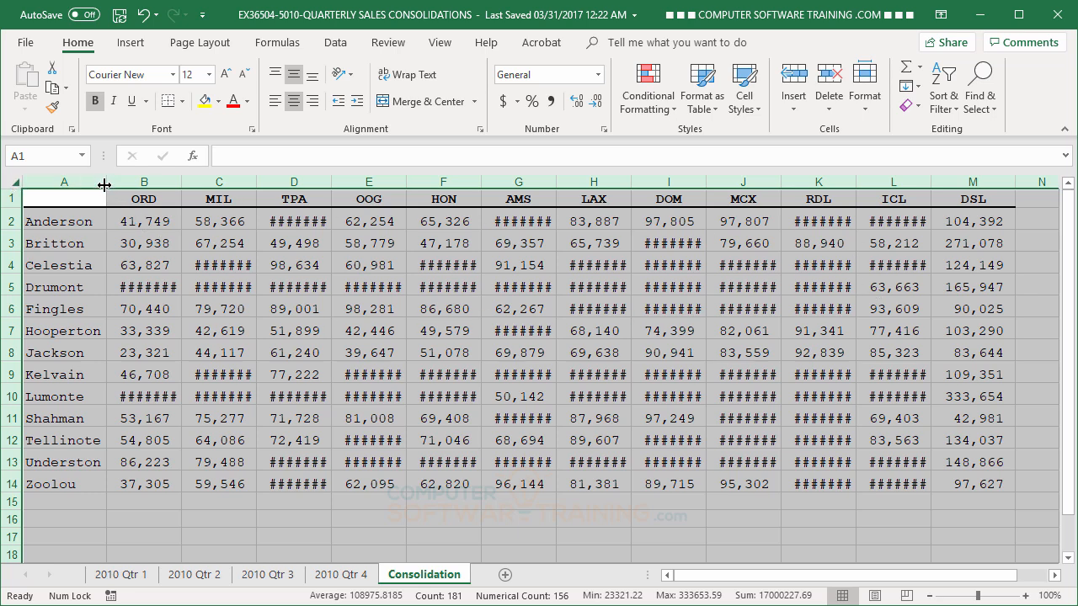
pyautogui.doubleClick(179, 180)
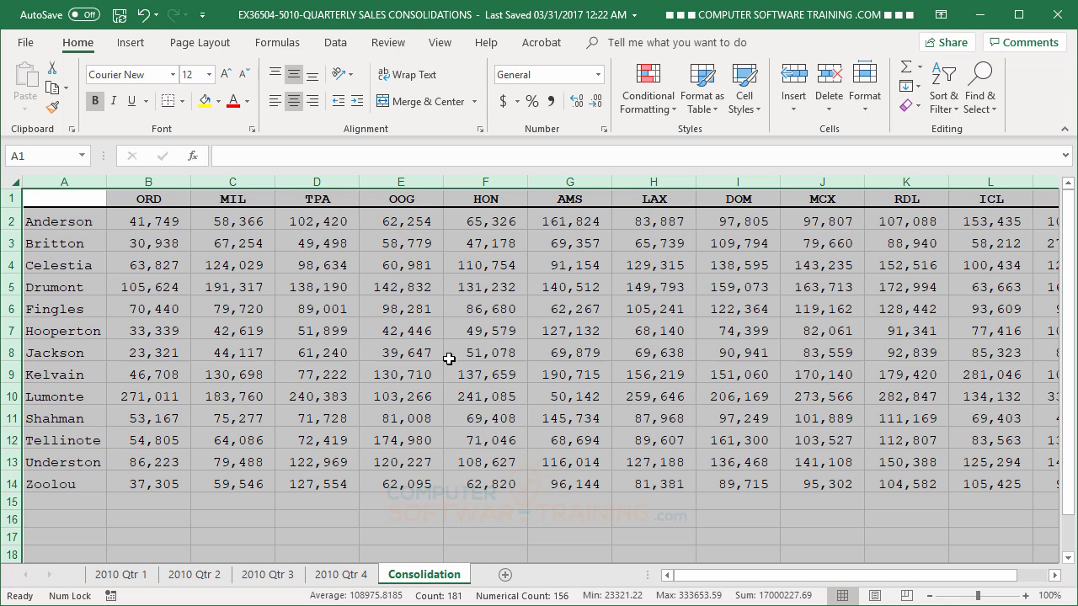
pyautogui.click(431, 313)
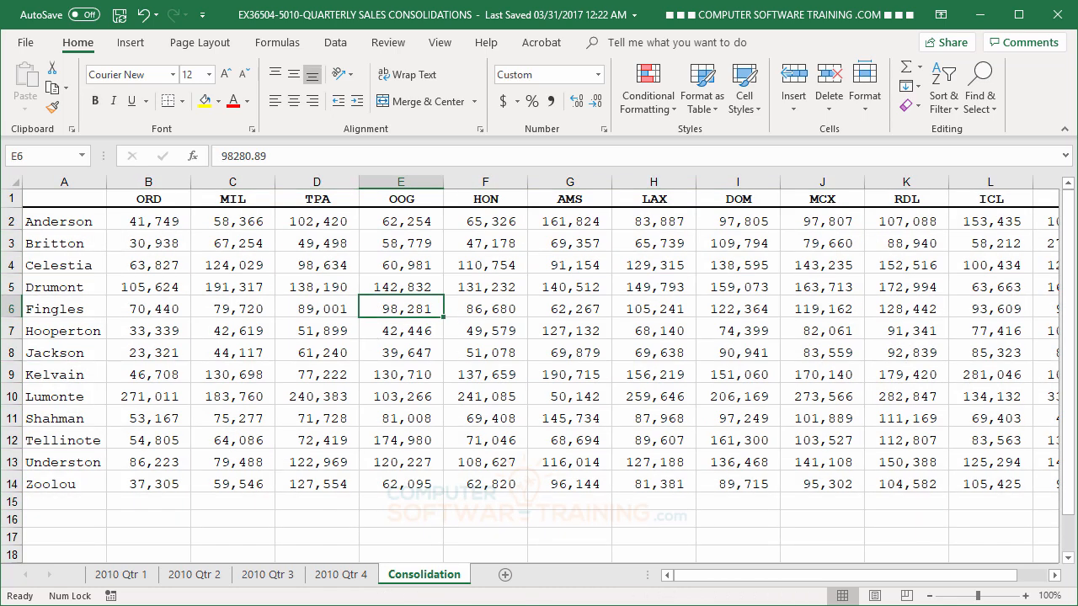
pyautogui.click(340, 575)
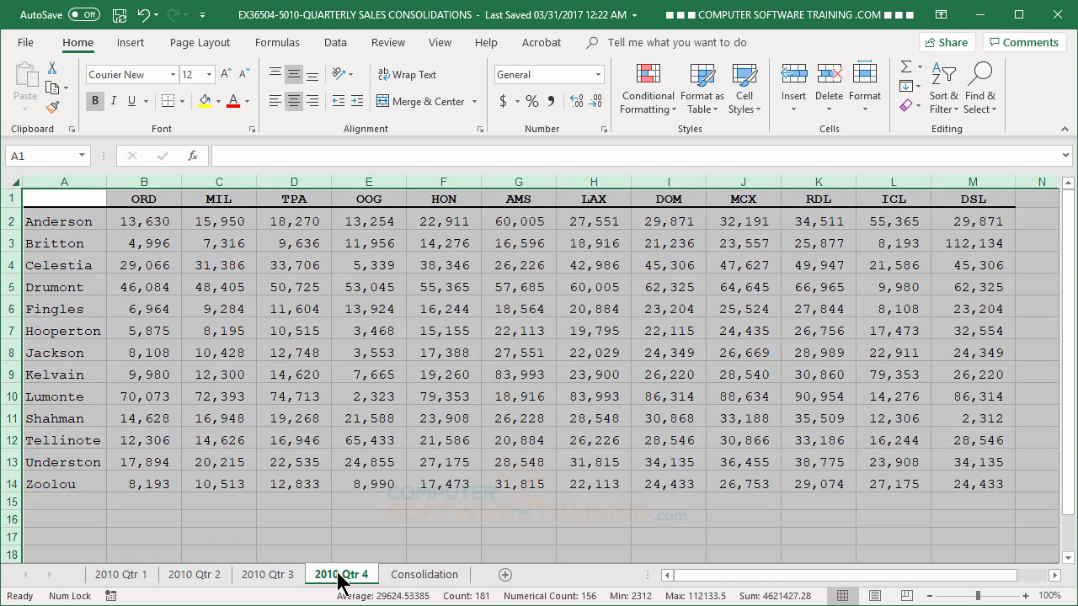
pyautogui.click(287, 374)
pyautogui.click(413, 576)
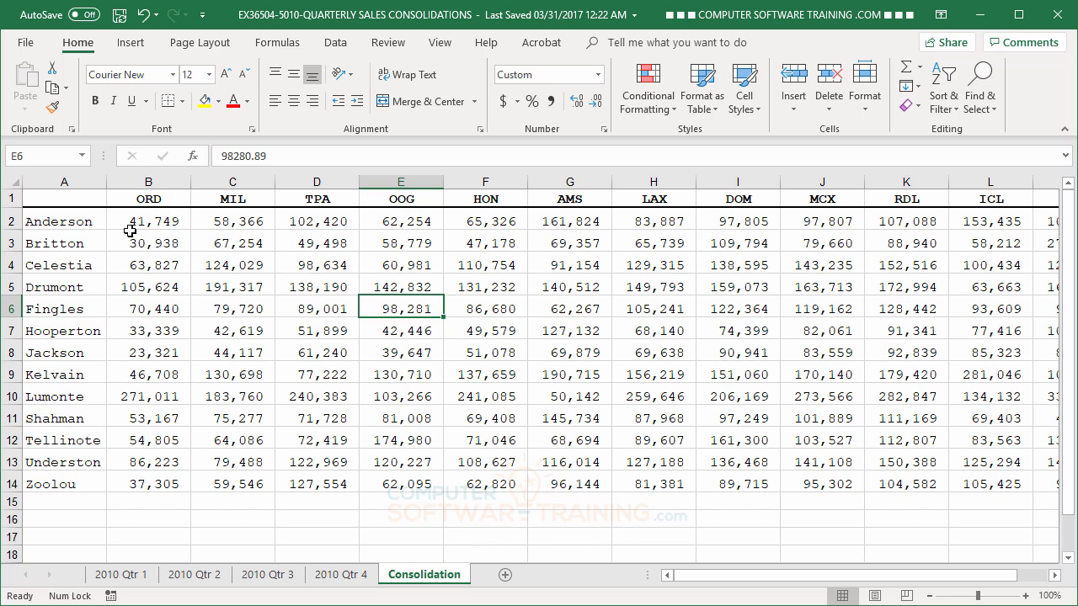
pyautogui.click(158, 225)
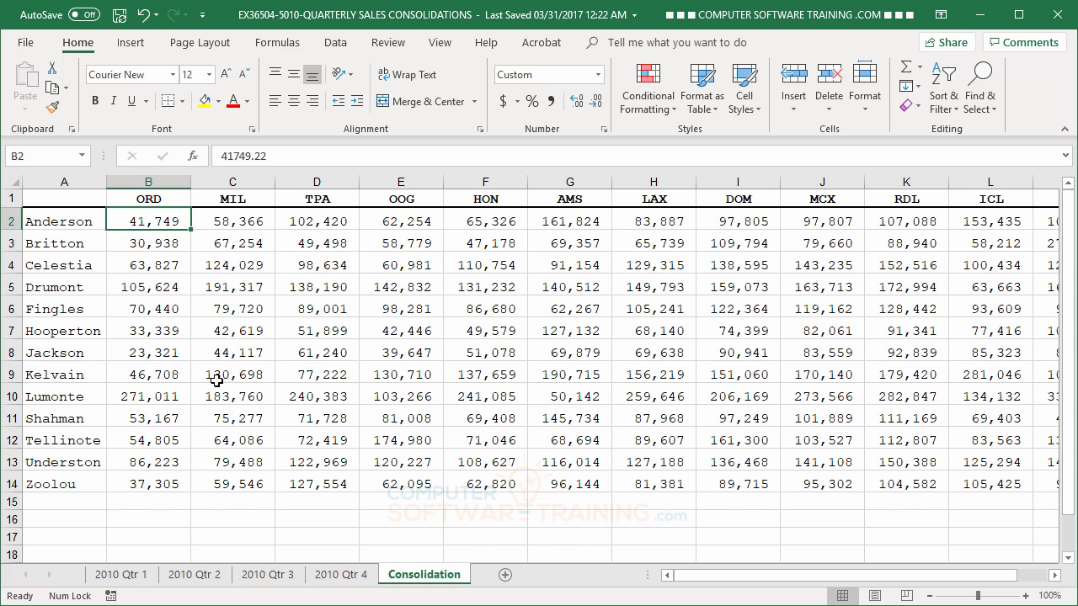
pyautogui.click(230, 239)
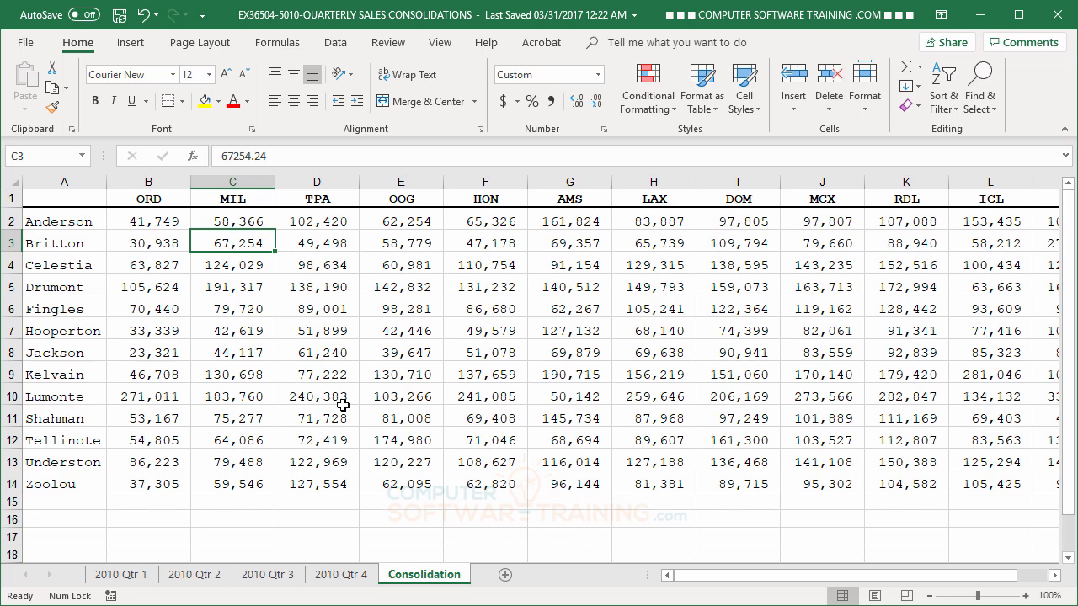
# Add a new sheet named GTotal and bring up the Data > Consolidate dialog for it
pyautogui.click(506, 578)
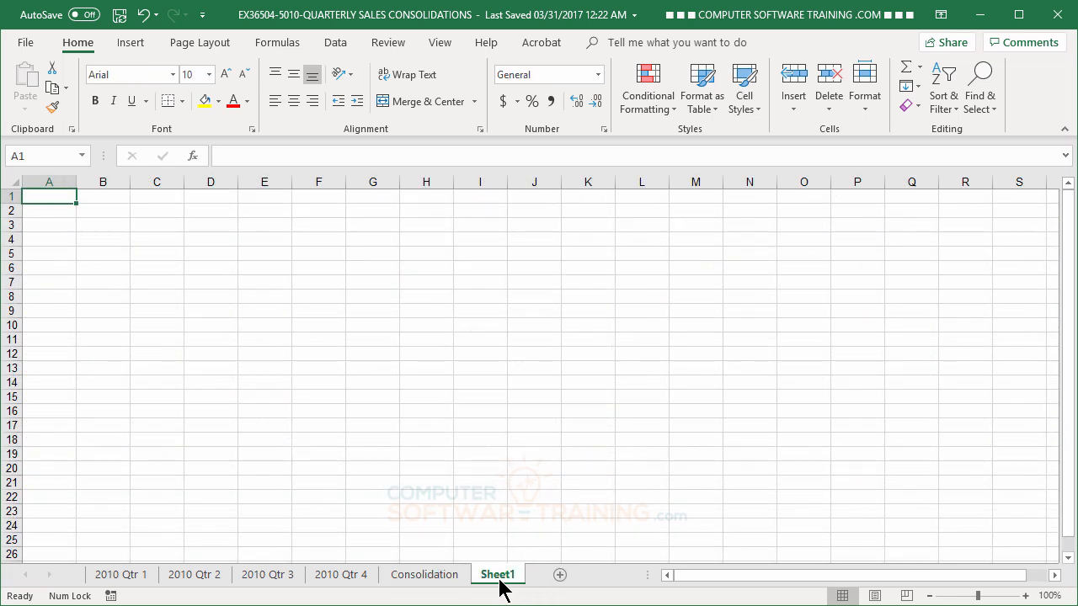
pyautogui.doubleClick(500, 576)
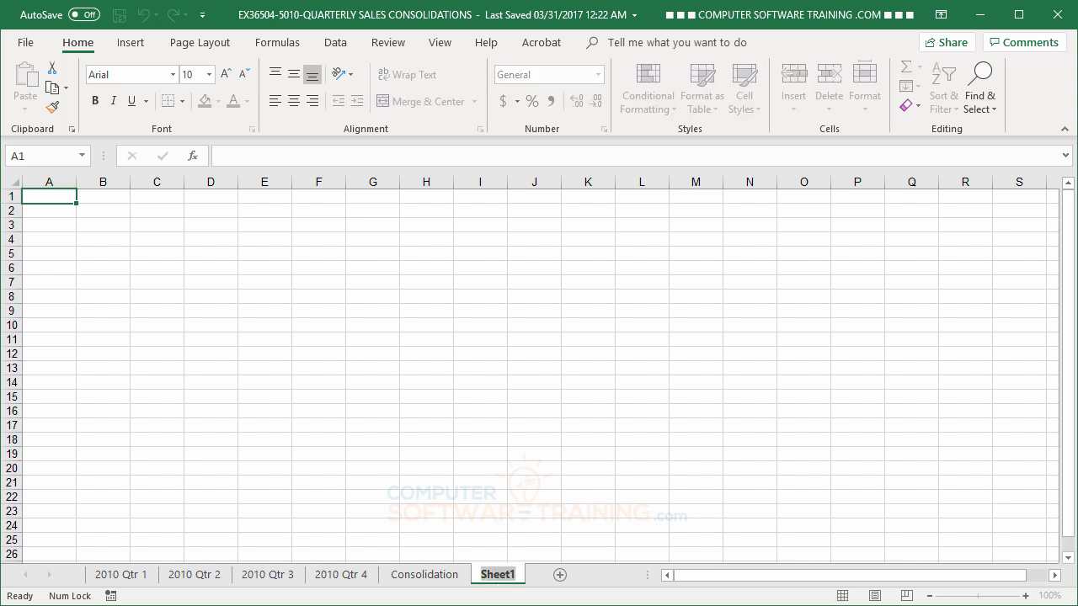
pyautogui.write('GT')
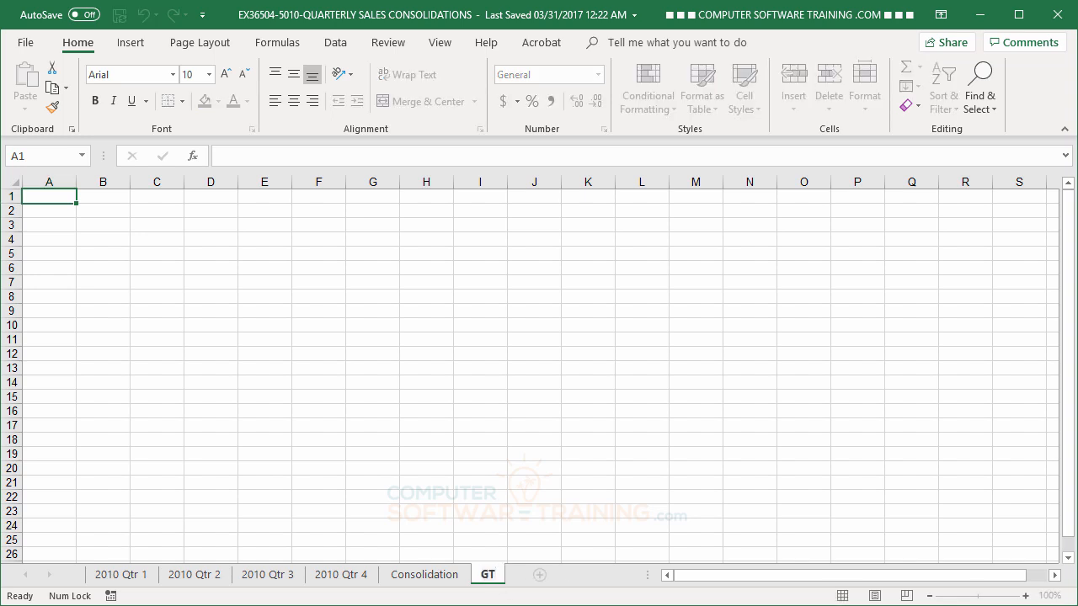
pyautogui.write('otal')
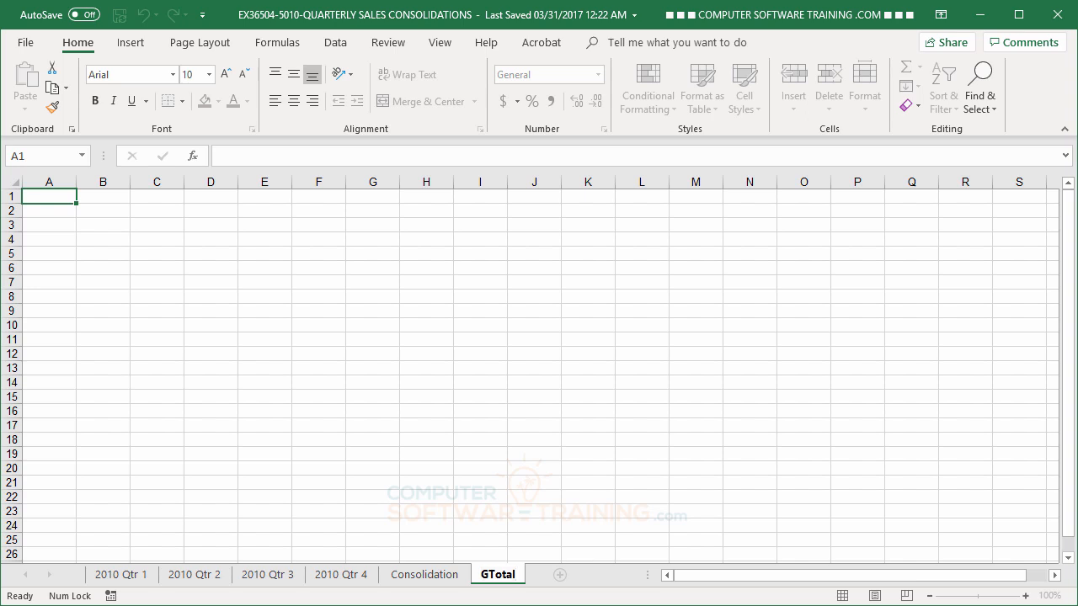
pyautogui.press('Return')
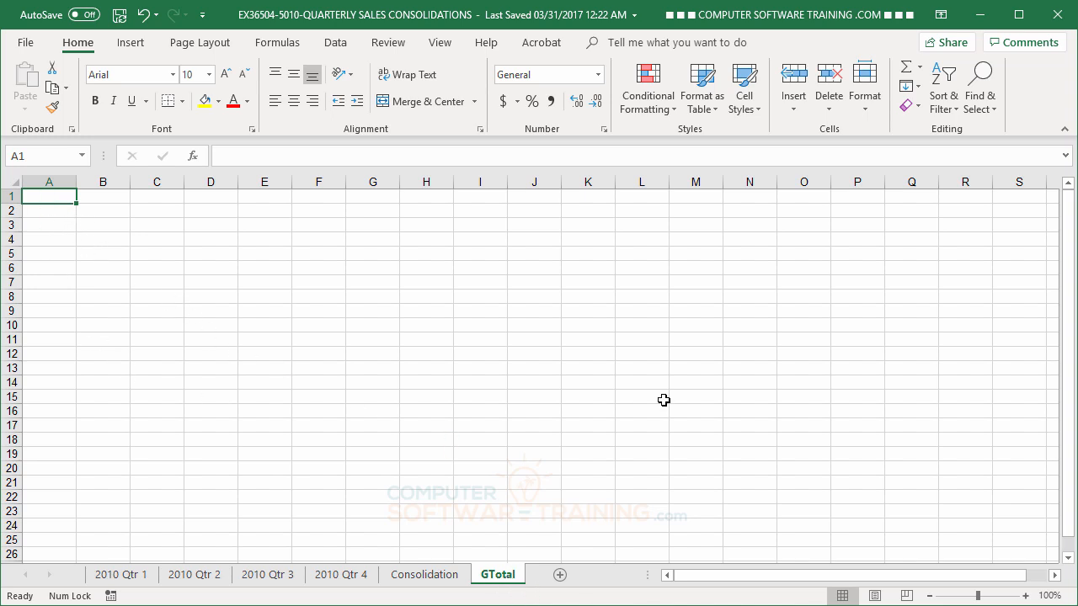
pyautogui.click(336, 43)
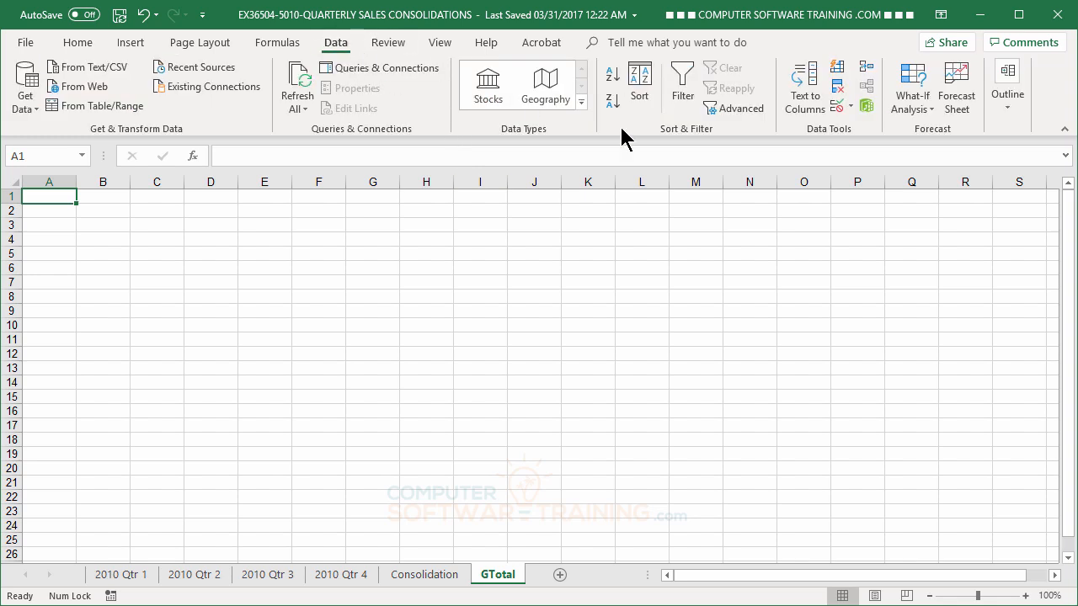
pyautogui.click(868, 69)
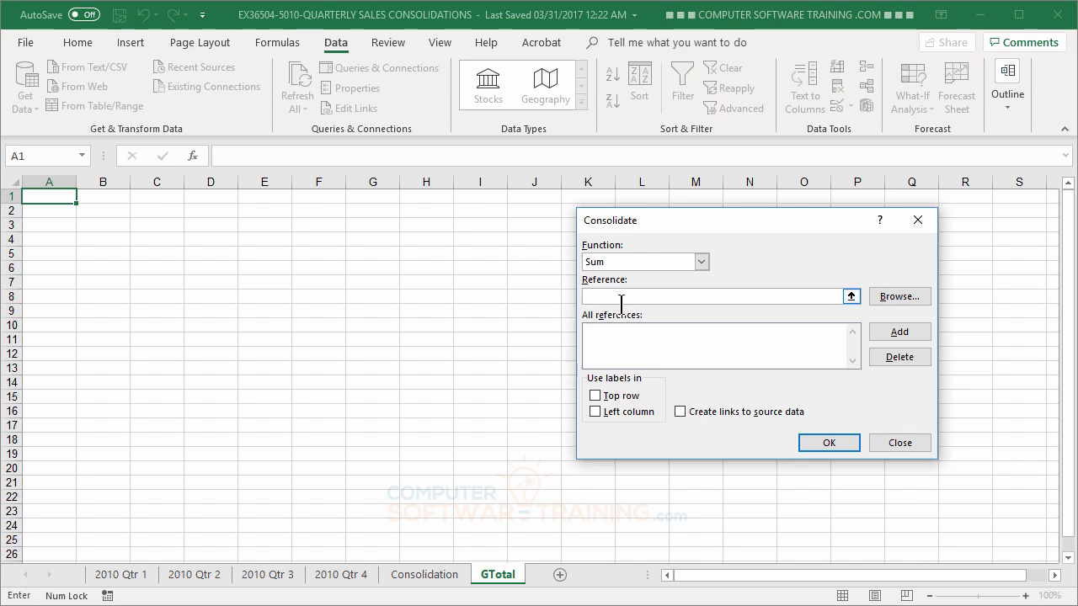
# Add range A1:M14 from each of the 2010 Qtr 1–4 sheets as consolidation references
pyautogui.click(122, 576)
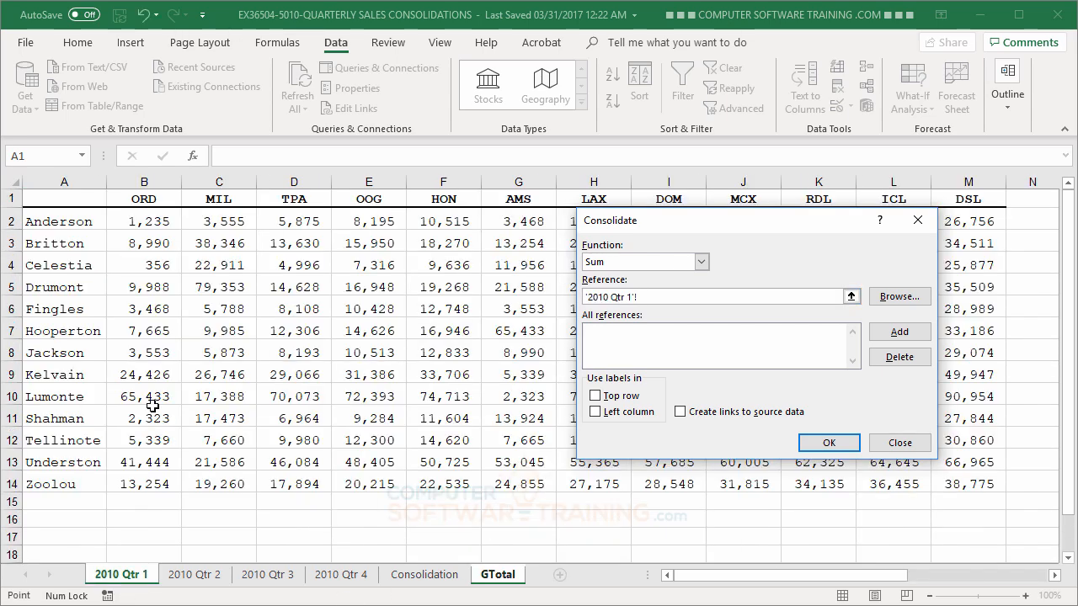
pyautogui.moveTo(53, 200); pyautogui.dragTo(956, 473)
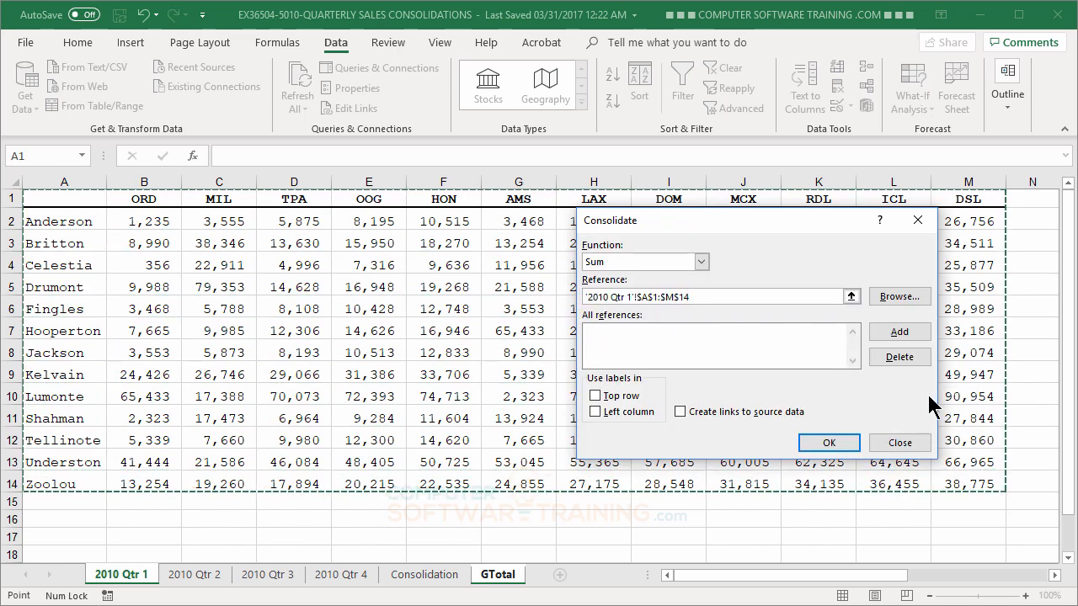
pyautogui.click(903, 335)
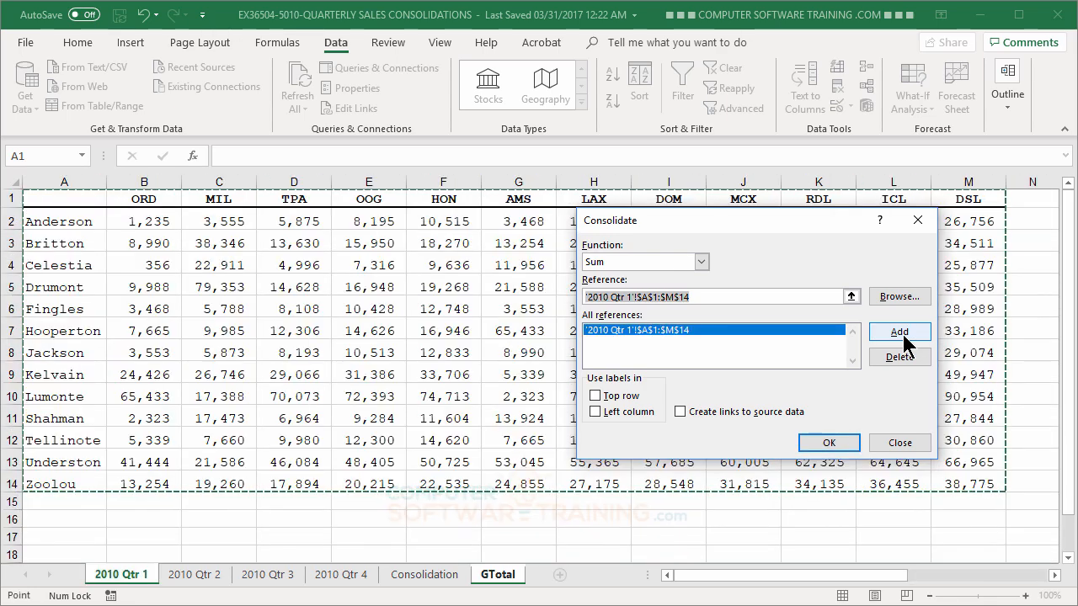
pyautogui.click(192, 576)
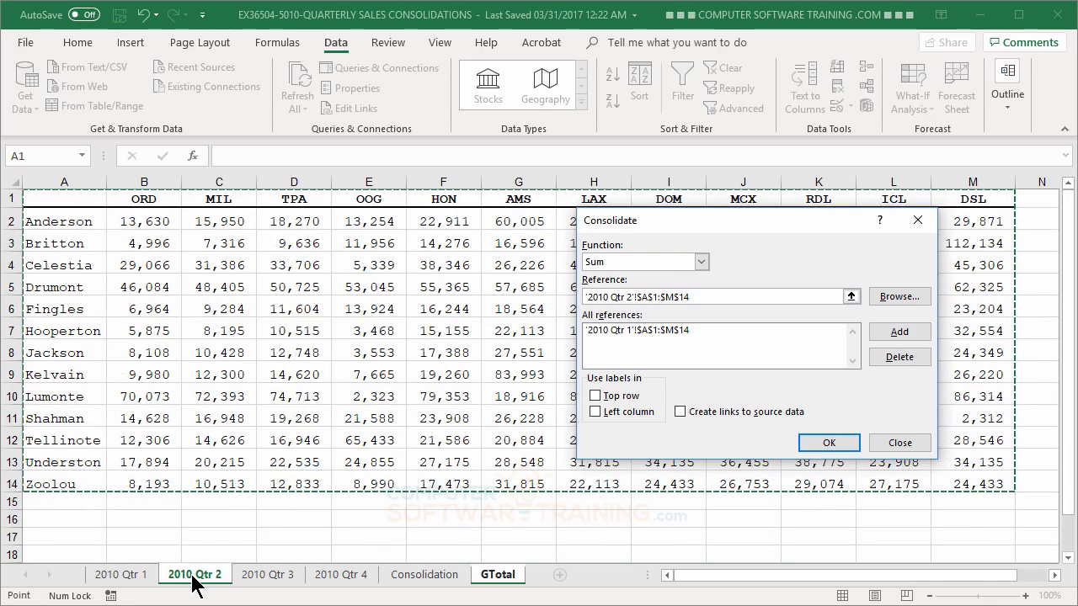
pyautogui.click(903, 331)
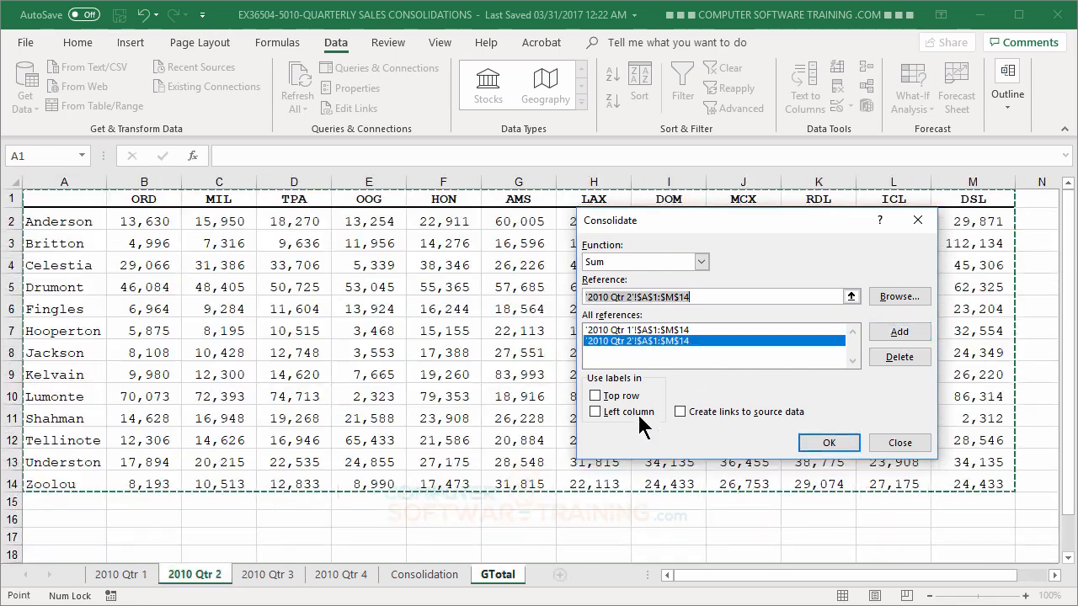
pyautogui.click(291, 572)
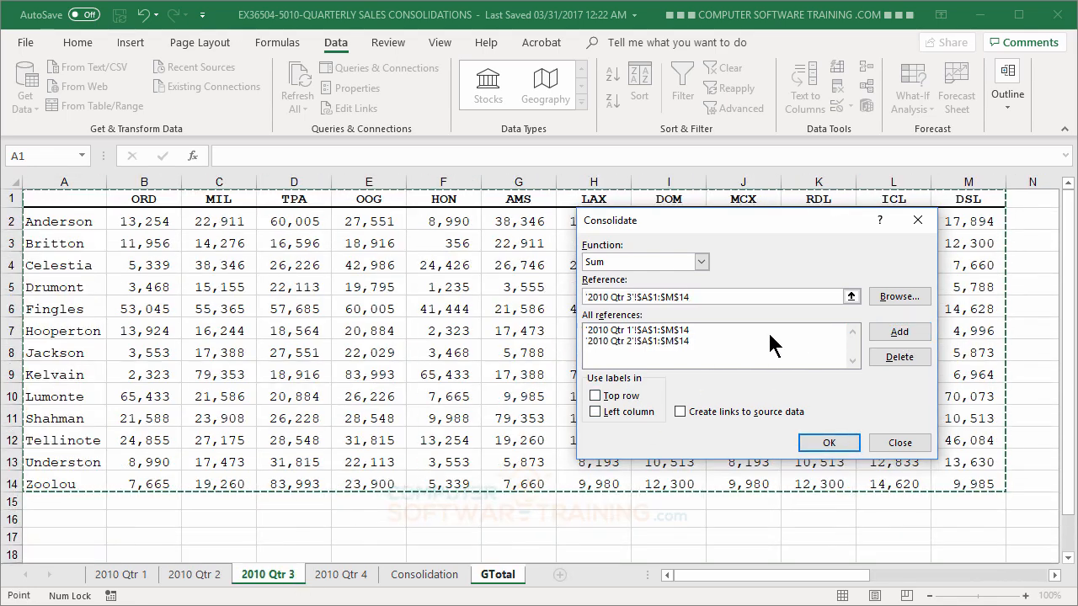
pyautogui.click(890, 333)
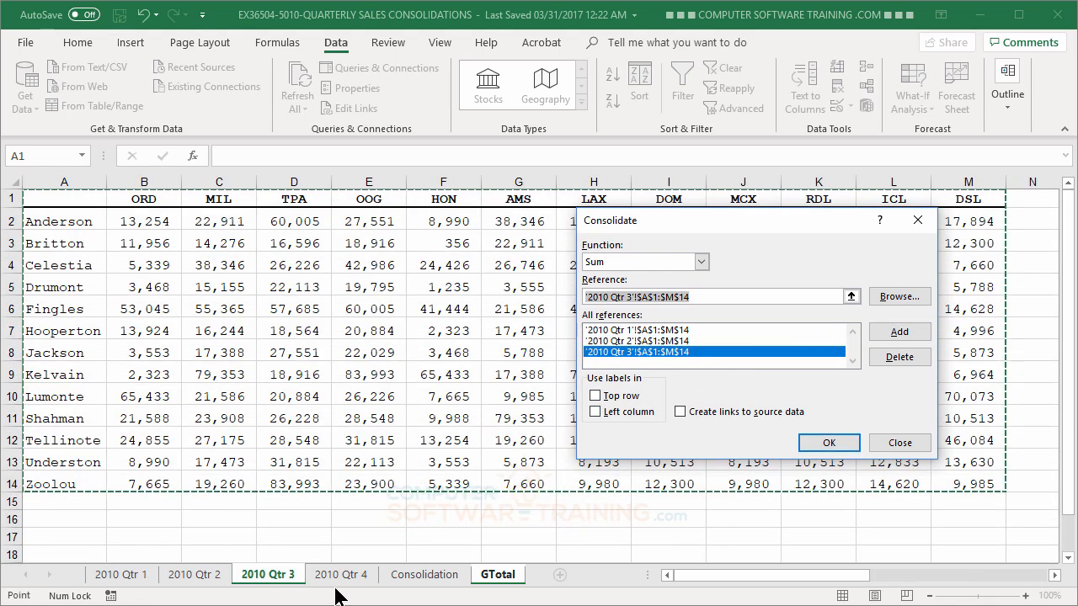
pyautogui.click(344, 574)
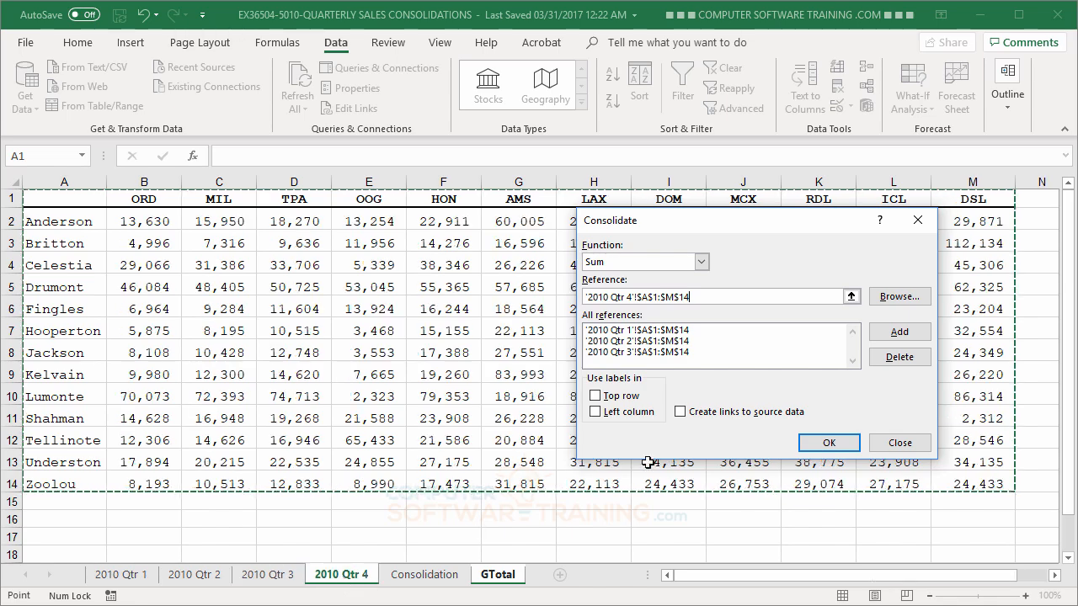
pyautogui.click(898, 334)
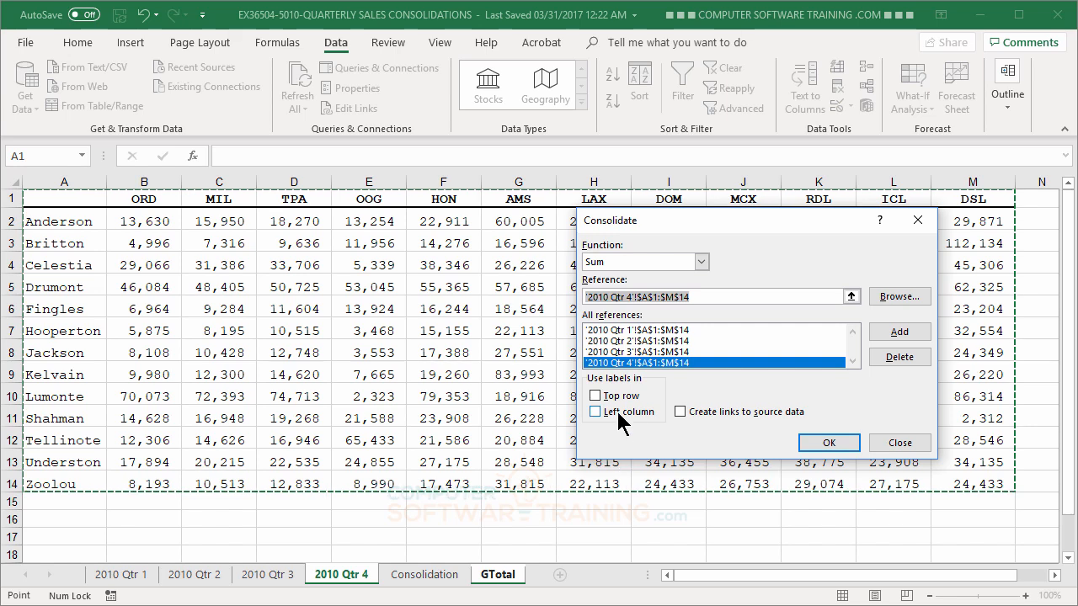
# Use top row and left column labels, link to source data, and run the consolidation
pyautogui.click(597, 396)
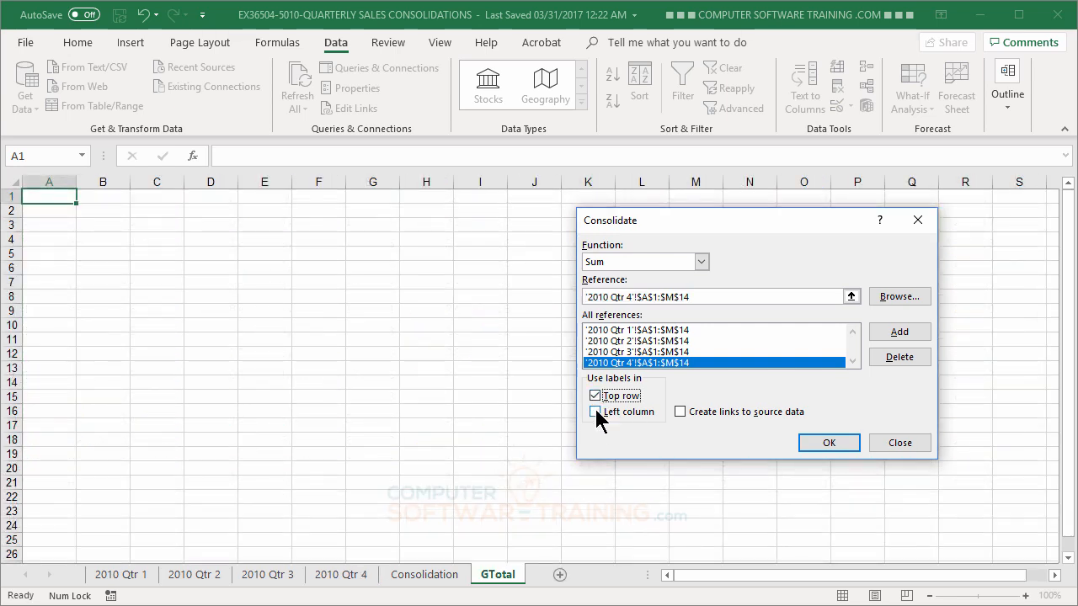
pyautogui.click(596, 412)
pyautogui.click(680, 411)
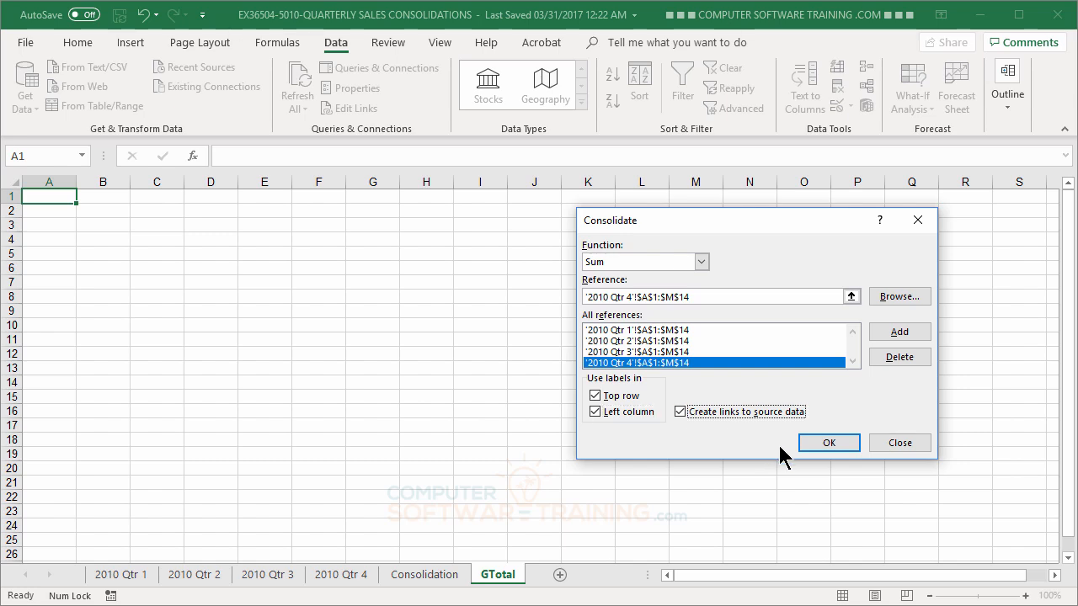
pyautogui.click(827, 442)
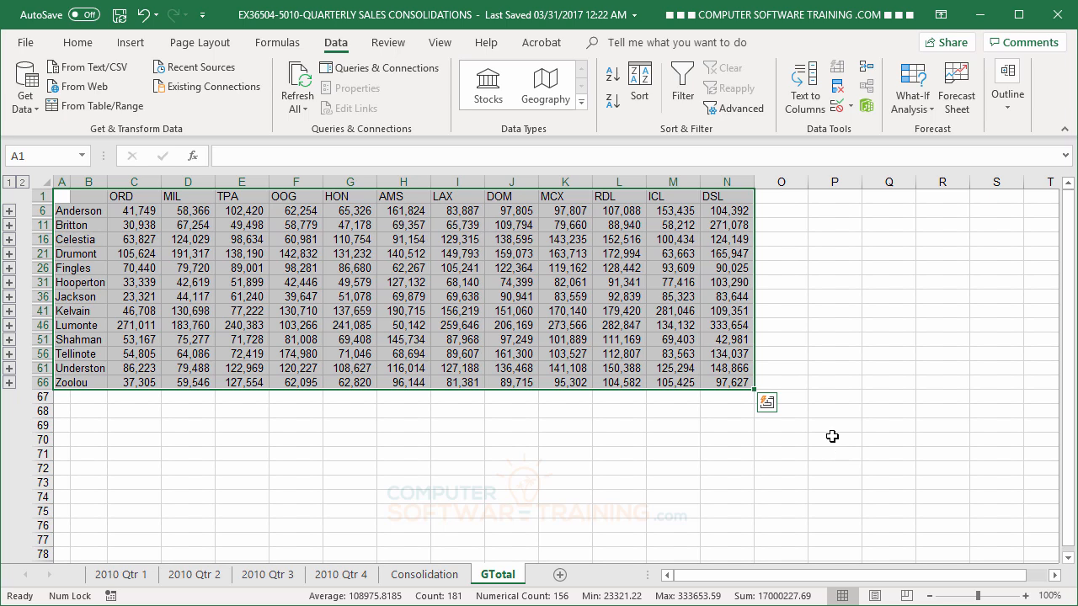
# Inspect cells C1, B6 and C6 on GTotal, then expand Anderson's group into its quarterly rows
pyautogui.click(515, 460)
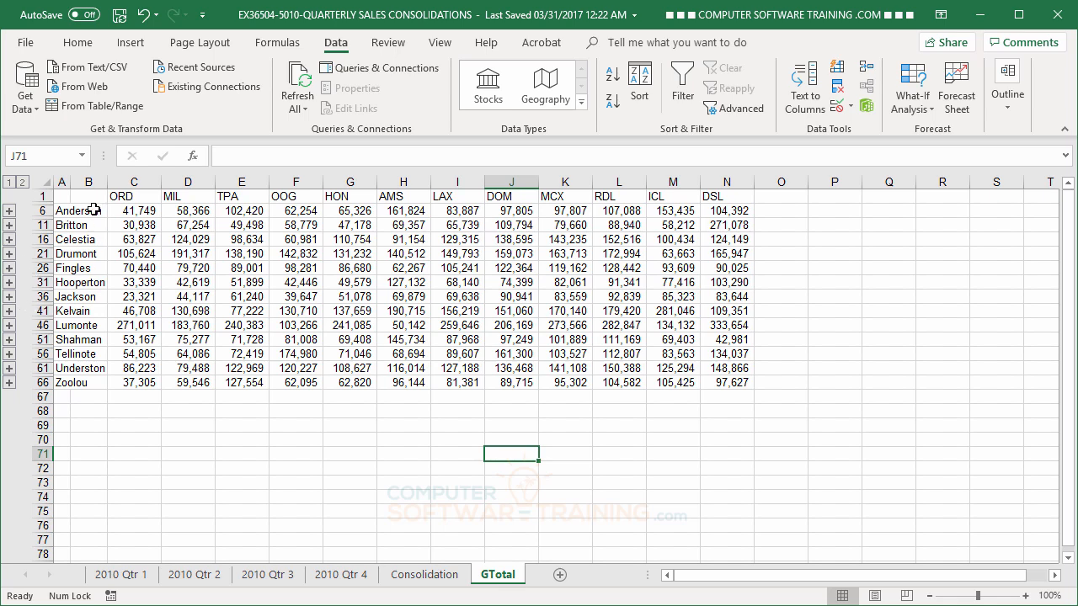
pyautogui.click(123, 197)
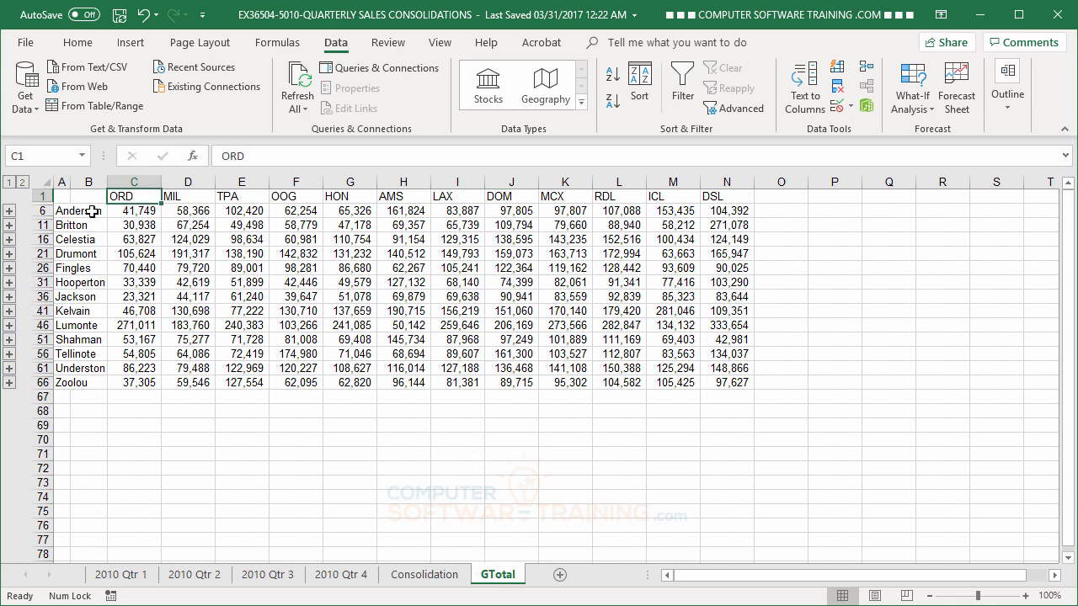
pyautogui.click(90, 212)
pyautogui.click(135, 213)
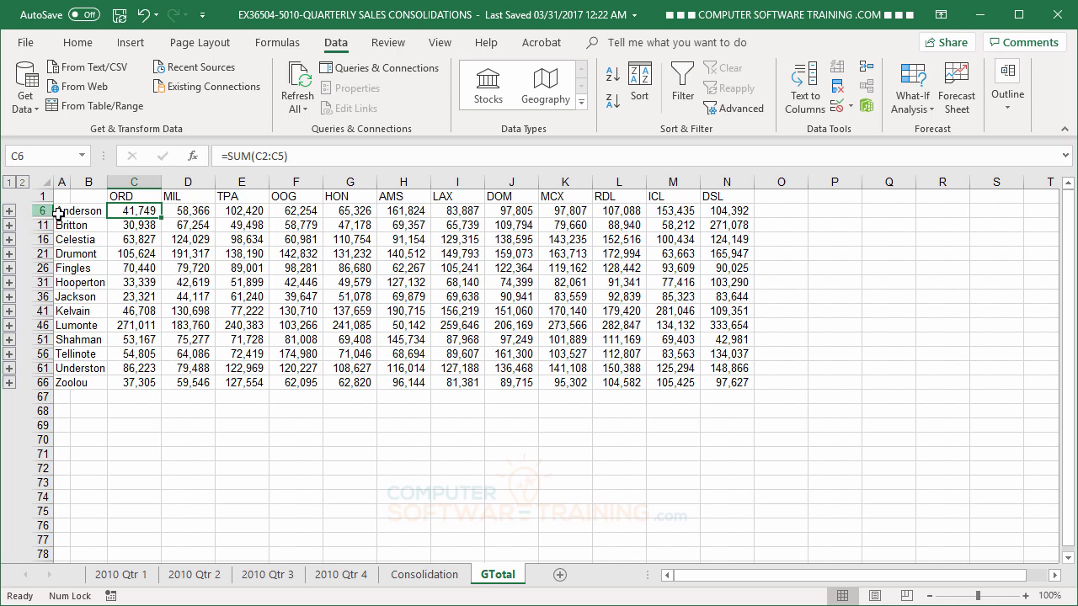
pyautogui.click(9, 213)
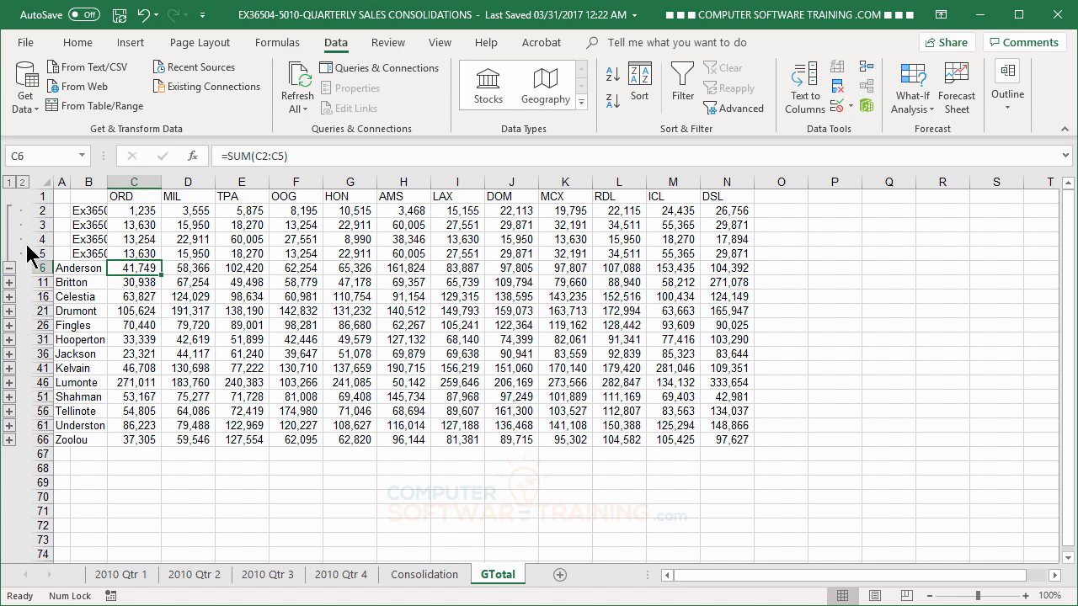
# Collapse the outline to level 1, then expand to level 2 to show all quarterly detail rows
pyautogui.click(9, 183)
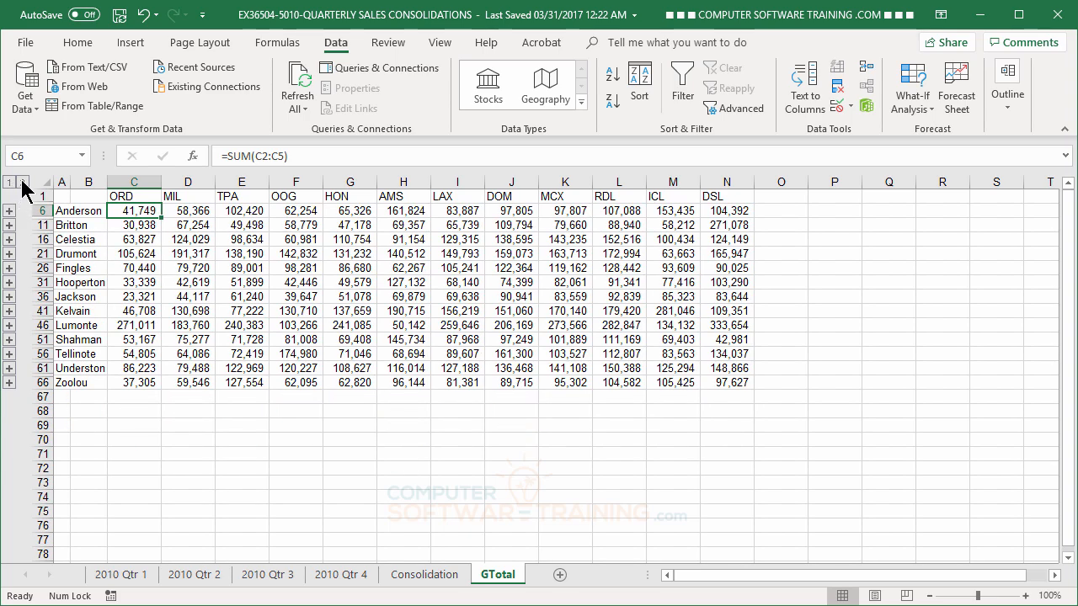
pyautogui.click(23, 183)
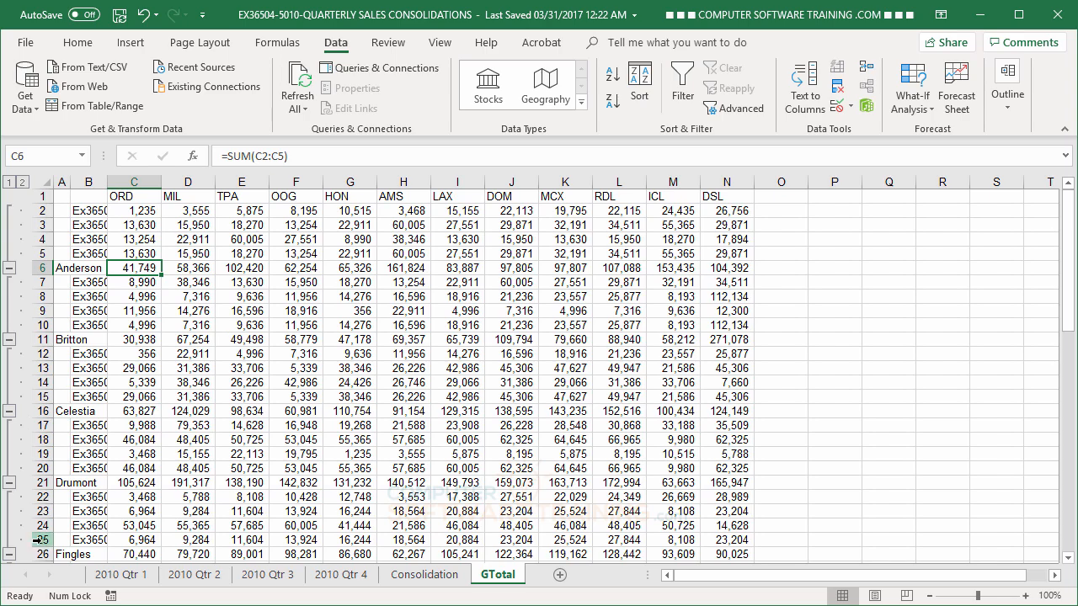
pyautogui.scroll(-4, 387, 383)
pyautogui.scroll(-10, 387, 382)
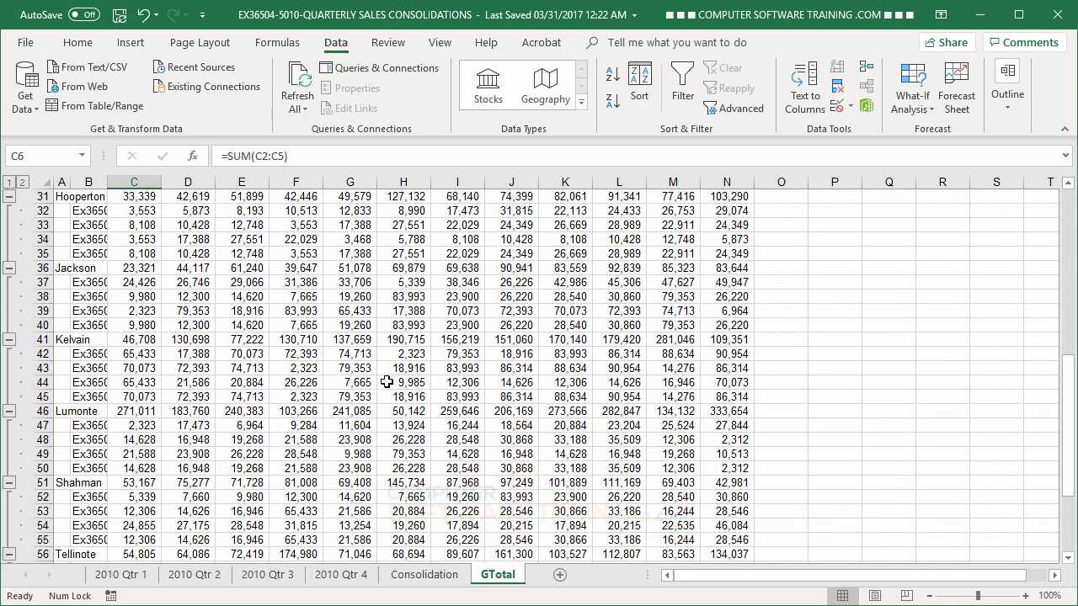
pyautogui.scroll(5, 384, 382)
pyautogui.scroll(9, 384, 382)
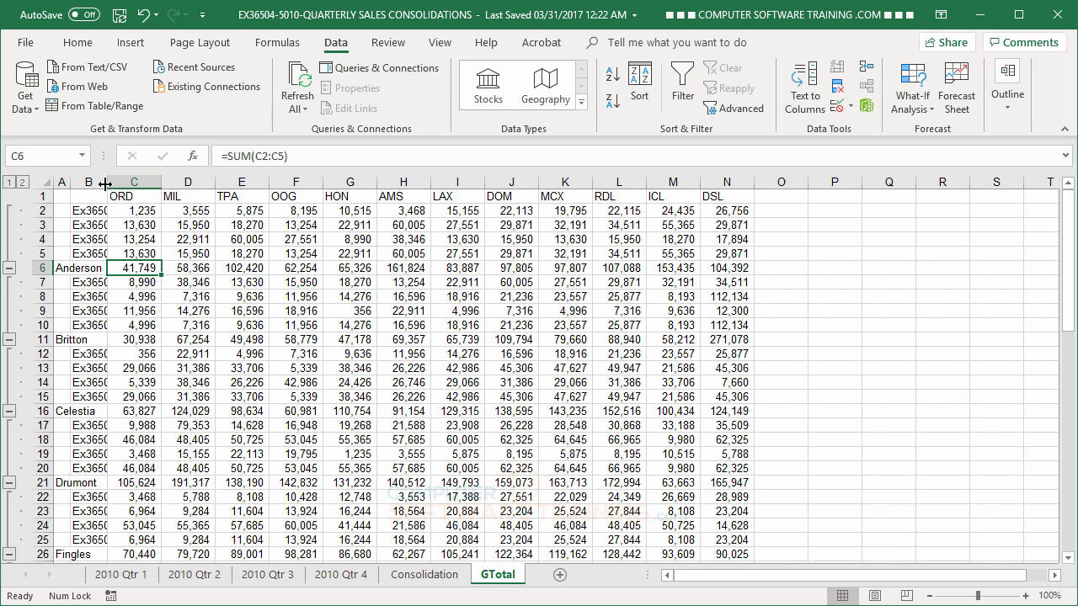
# AutoFit column B on GTotal so the source workbook names are fully readable
pyautogui.doubleClick(106, 182)
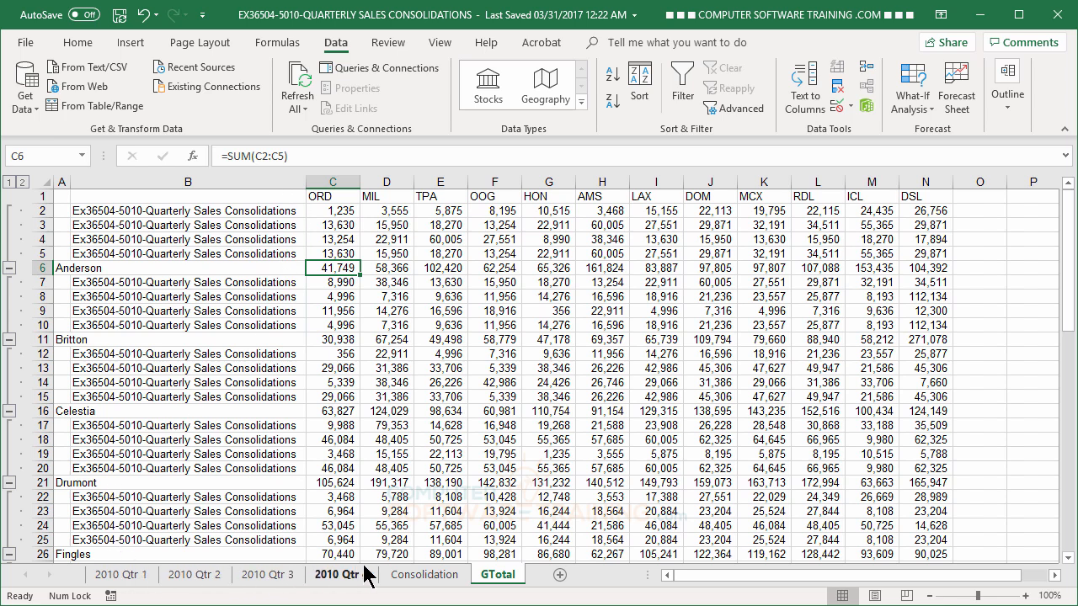
# Enter 100000 as Anderson's ORD value in B2 of 2010 Qtr 1, then view Consolidation
pyautogui.click(126, 576)
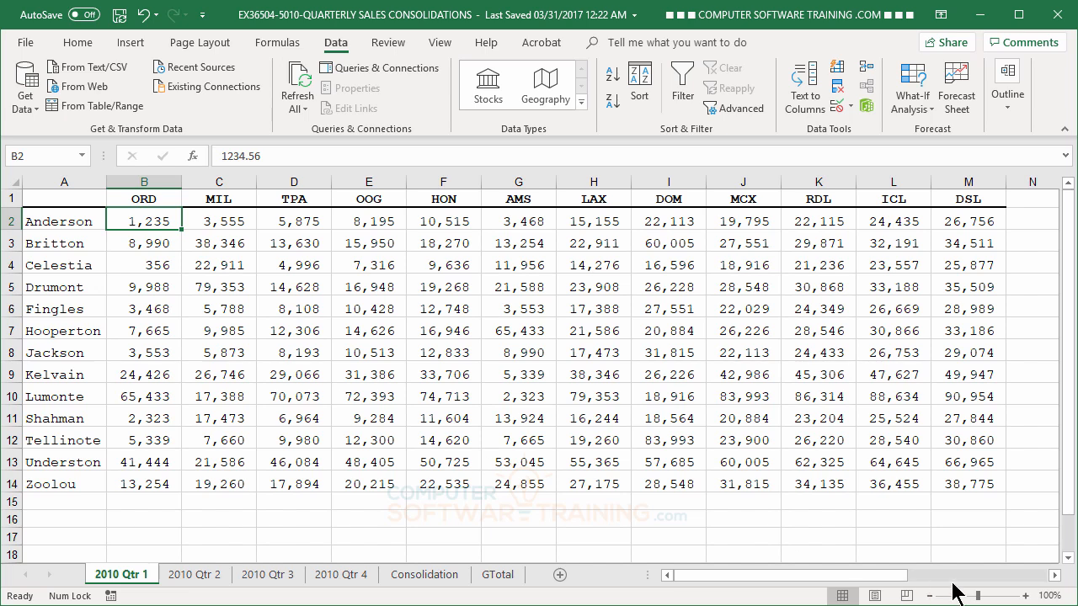
pyautogui.write('100000')
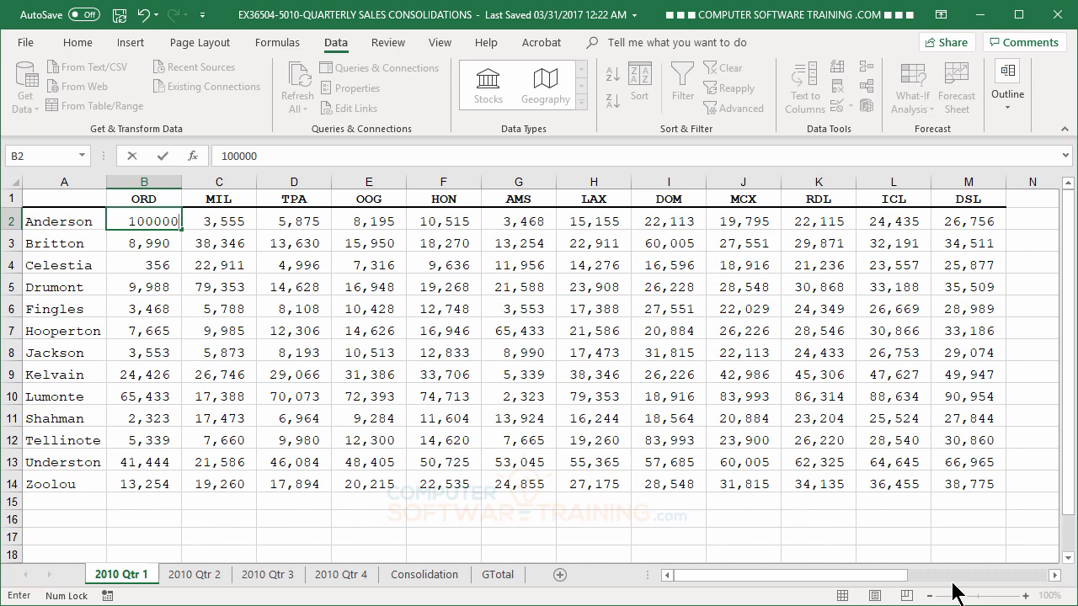
pyautogui.press('Return')
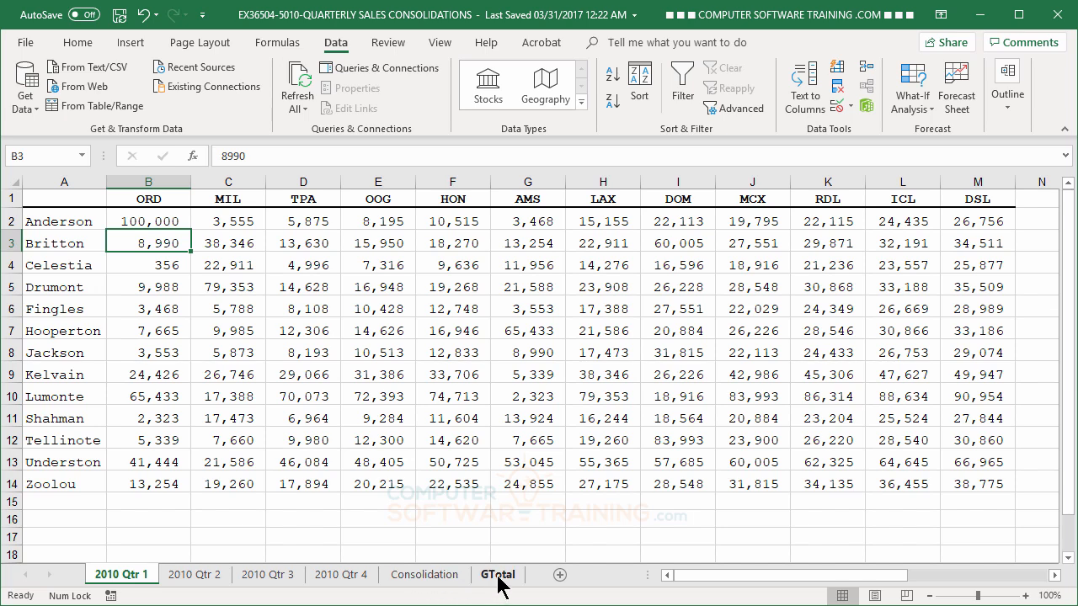
pyautogui.click(425, 578)
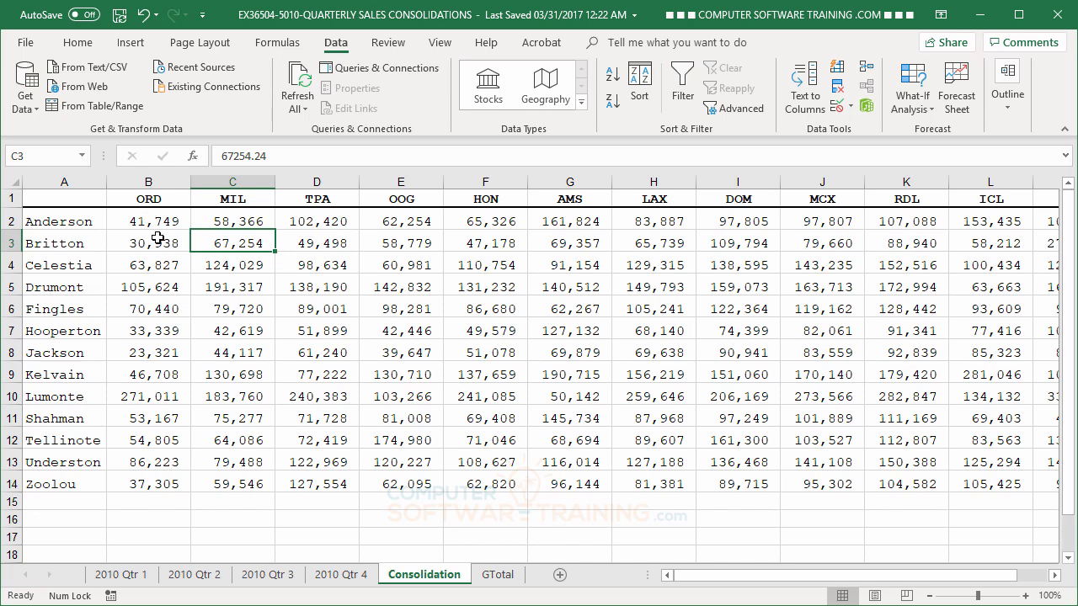
# Check GTotal, 2010 Qtr 4, then GTotal again to confirm Anderson's ORD total reads 140,515
pyautogui.click(502, 576)
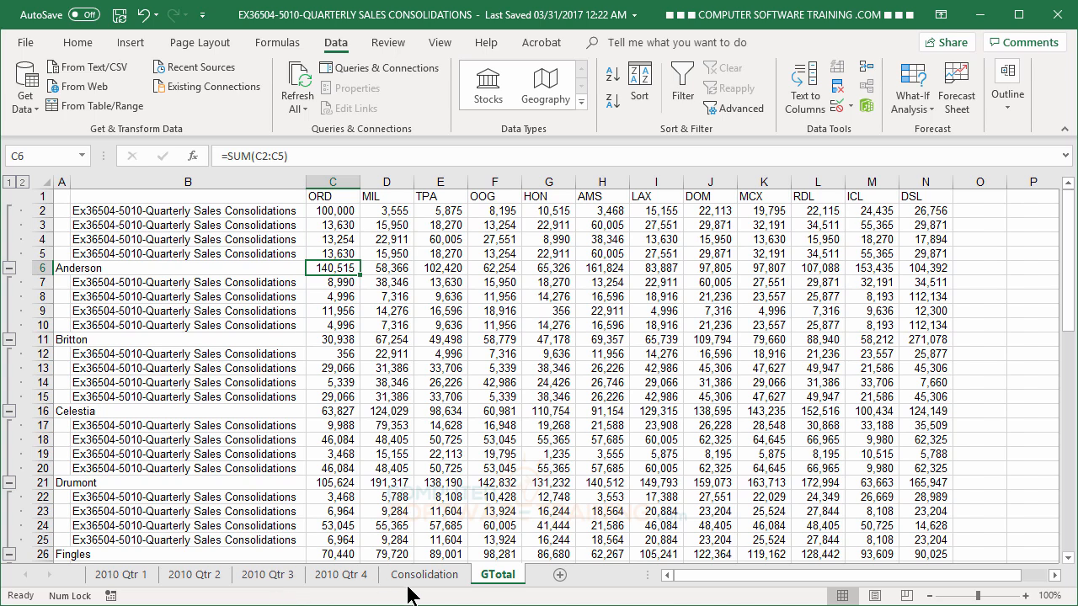
pyautogui.click(357, 575)
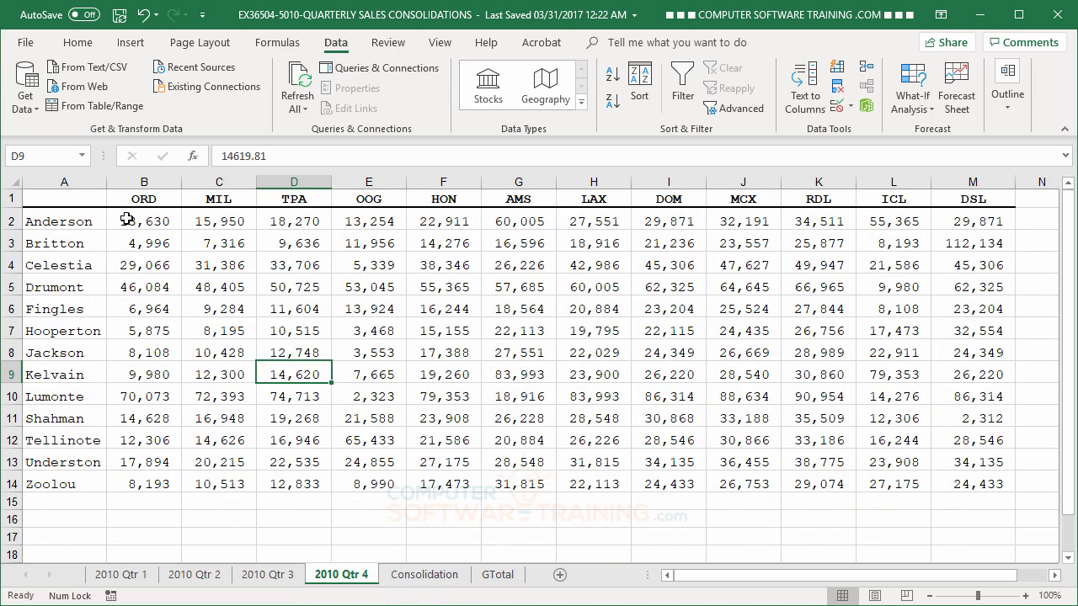
pyautogui.click(502, 575)
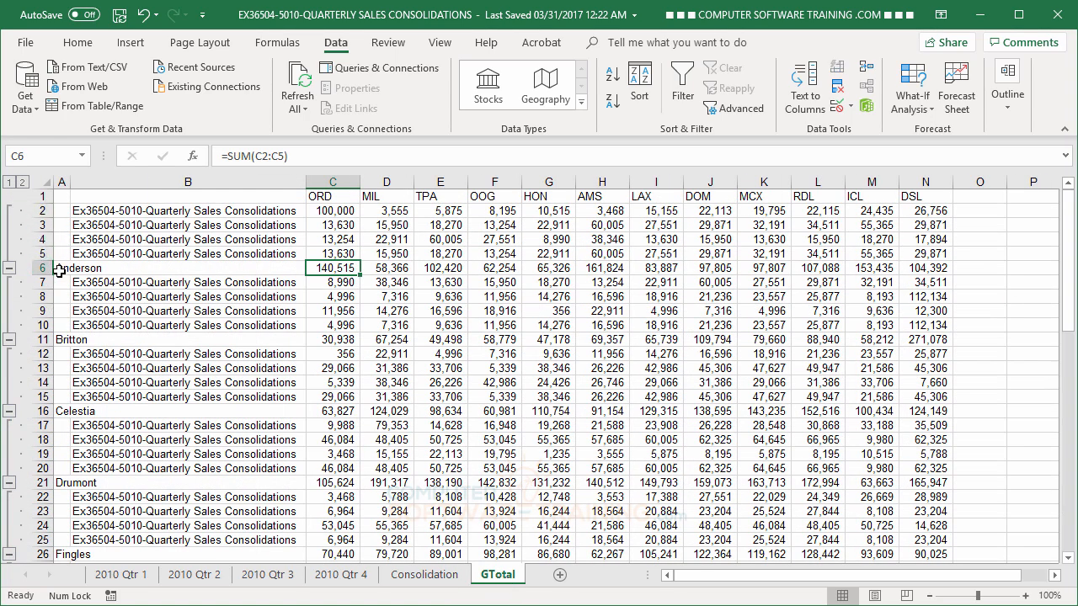